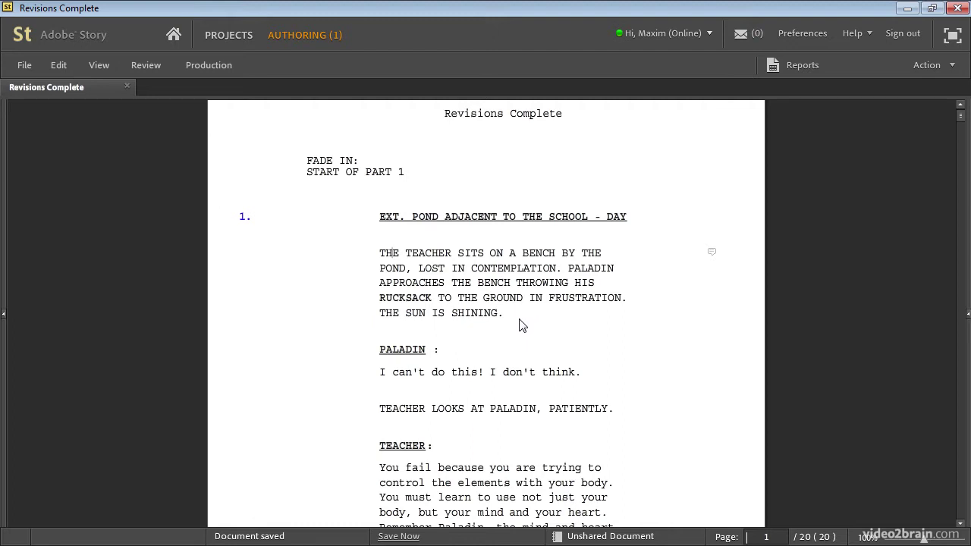
- Display the scene properties alongside the script
{"action": "scroll", "coordinate": [522, 326], "scroll_direction": "down", "scroll_amount": 10}
{"action": "scroll", "coordinate": [505, 336], "scroll_direction": "down", "scroll_amount": 10}
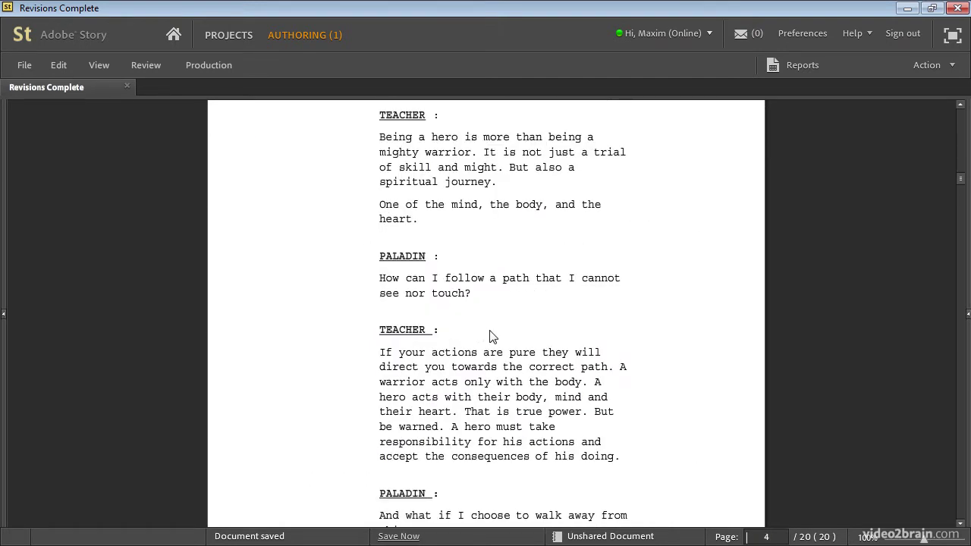
{"action": "left_click", "coordinate": [478, 383]}
{"action": "left_click", "coordinate": [968, 313]}
{"action": "scroll", "coordinate": [357, 345], "scroll_direction": "down", "scroll_amount": 10}
{"action": "scroll", "coordinate": [349, 346], "scroll_direction": "down", "scroll_amount": 10}
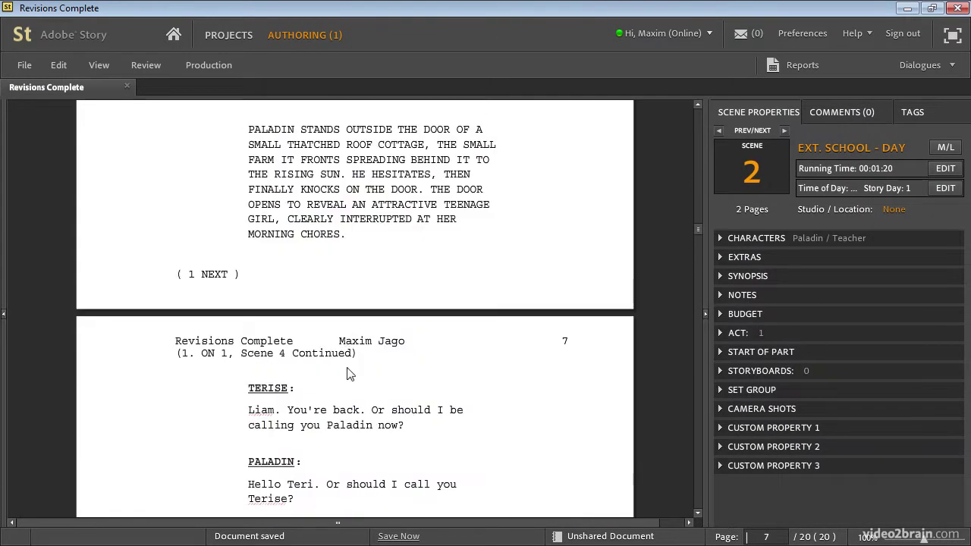
- Omit scene 5, INT. VILLAGE TOWN HALL - DAY, from the script
{"action": "left_click", "coordinate": [357, 356]}
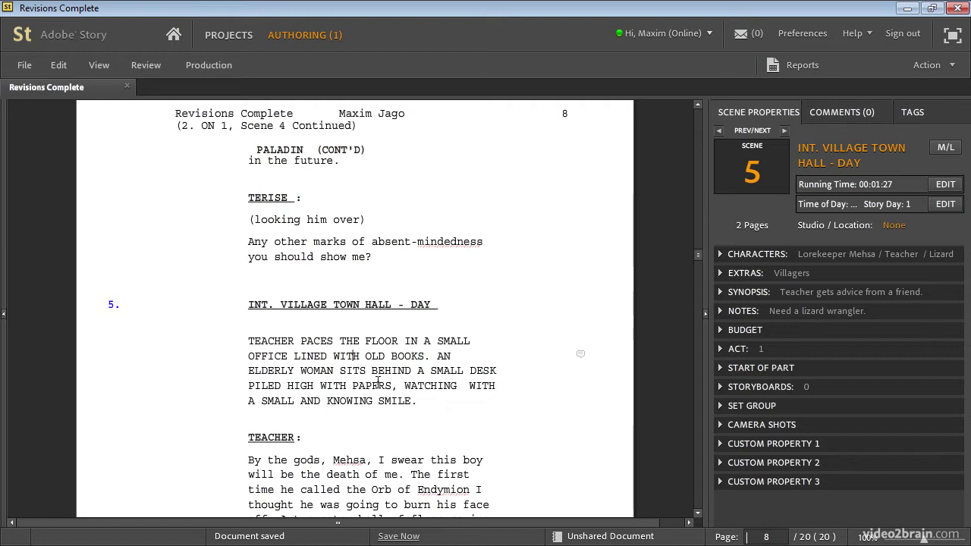
{"action": "left_click", "coordinate": [205, 63]}
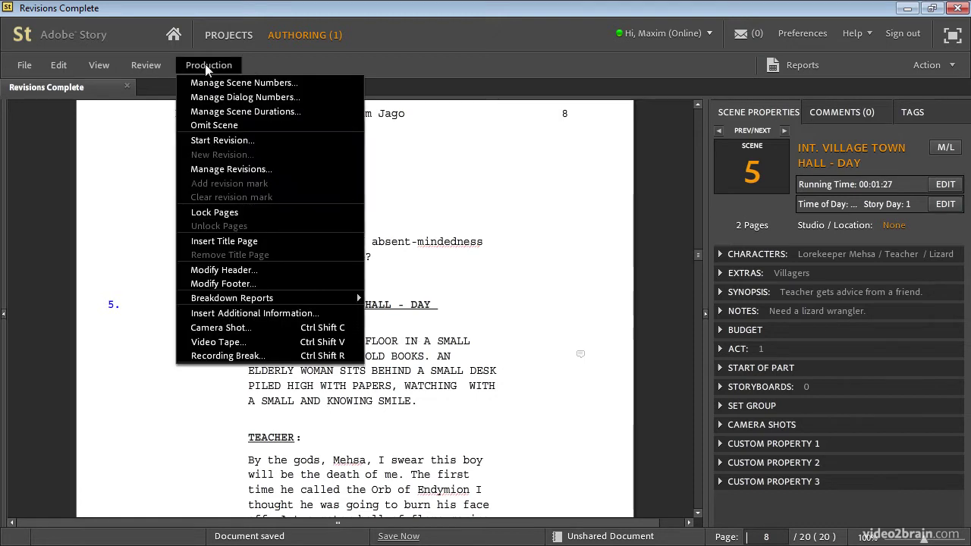
{"action": "left_click", "coordinate": [250, 125]}
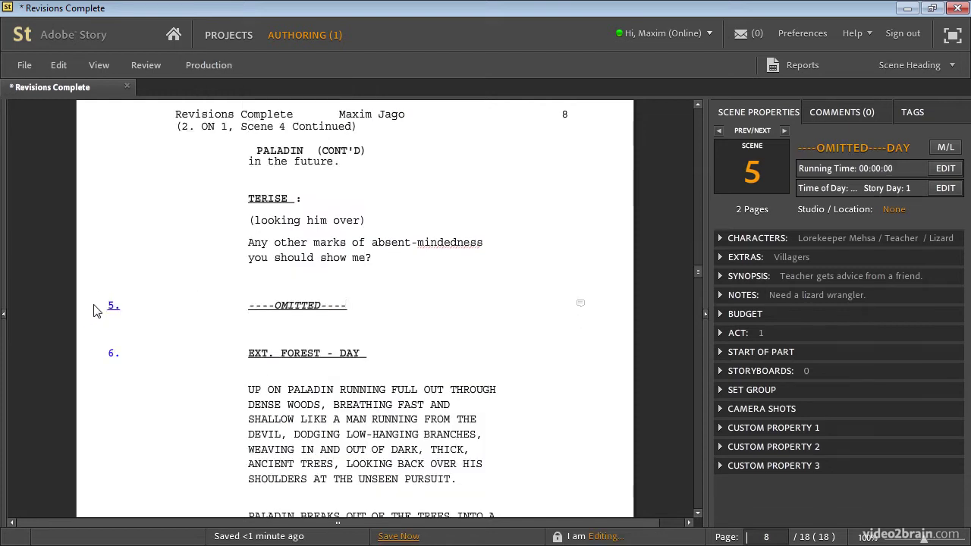
- Check how the omitted scene 5 is listed in the script outline and hide the outline again
{"action": "scroll", "coordinate": [425, 352], "scroll_direction": "up", "scroll_amount": 3}
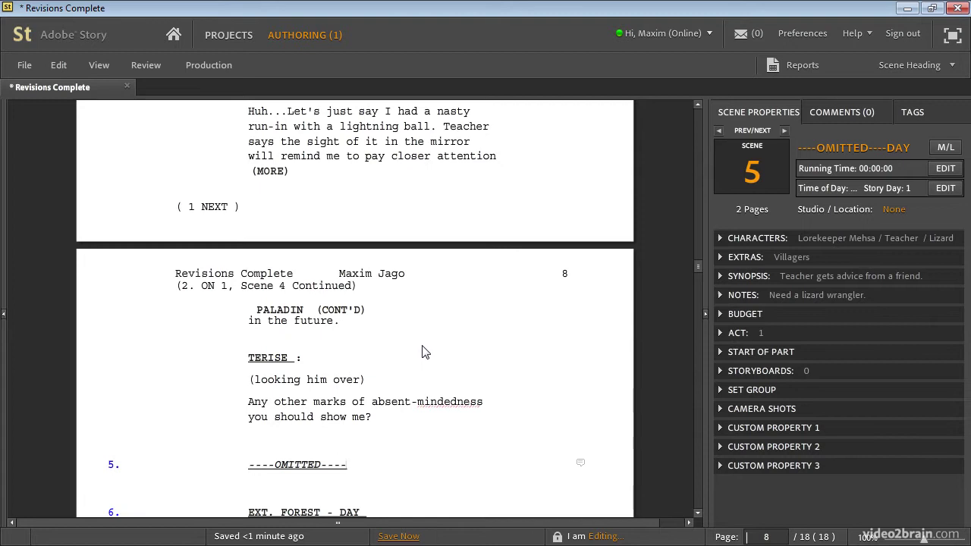
{"action": "left_click", "coordinate": [3, 313]}
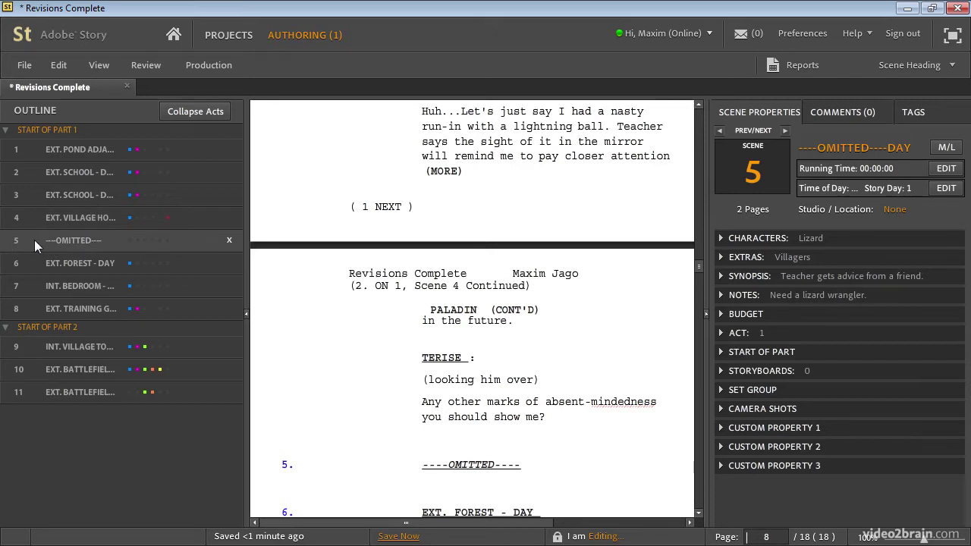
{"action": "left_click", "coordinate": [245, 314]}
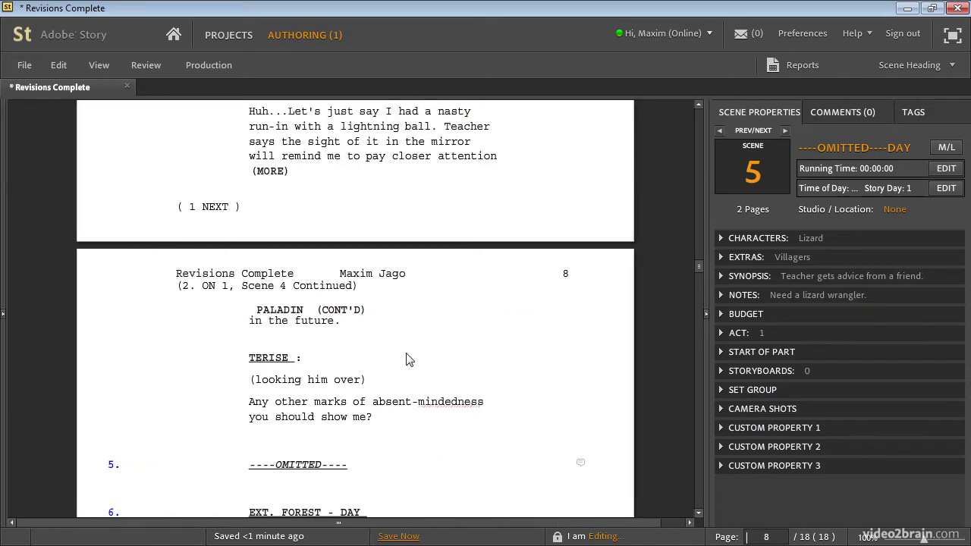
{"action": "scroll", "coordinate": [400, 347], "scroll_direction": "down", "scroll_amount": 3}
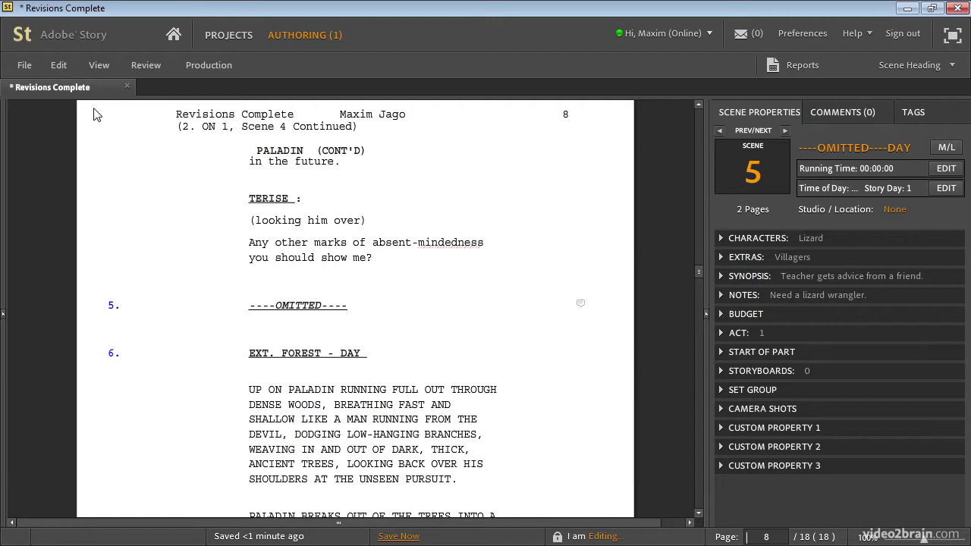
- Restore the omitted scene 5 in the script
{"action": "left_click", "coordinate": [23, 66]}
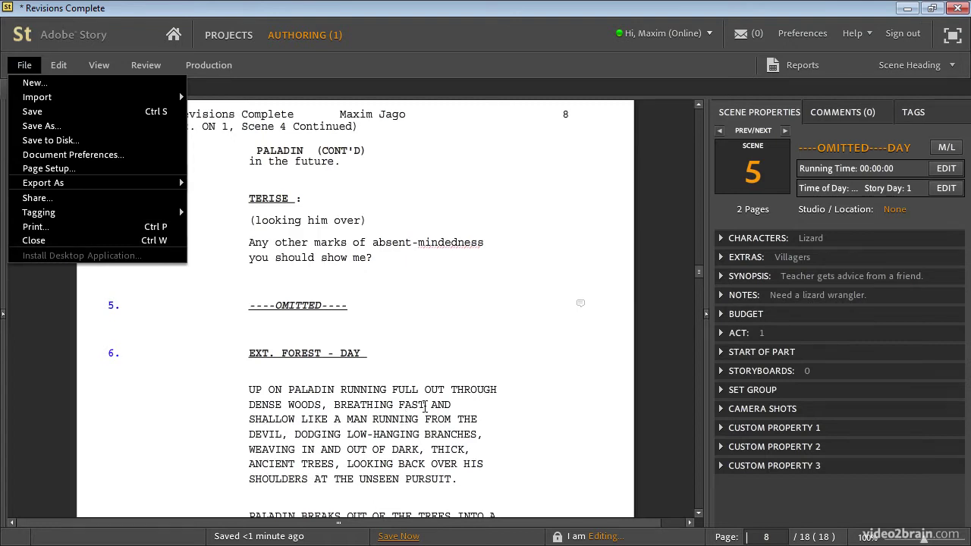
{"action": "left_click", "coordinate": [424, 405]}
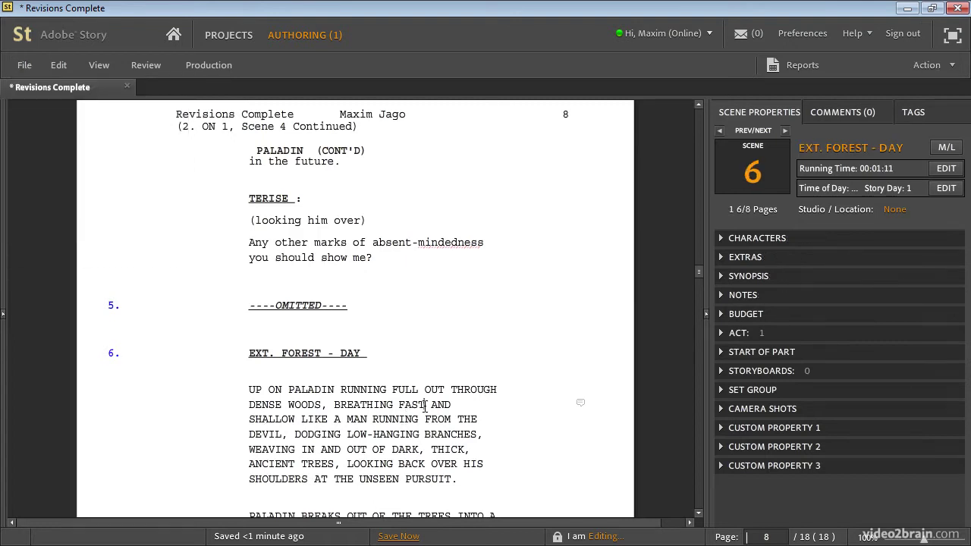
{"action": "left_click", "coordinate": [291, 308]}
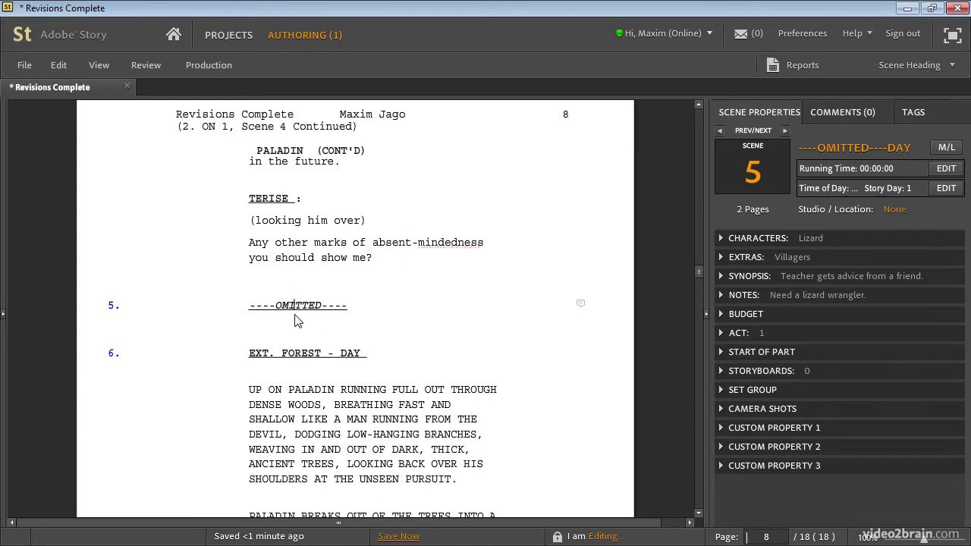
{"action": "left_click", "coordinate": [219, 66]}
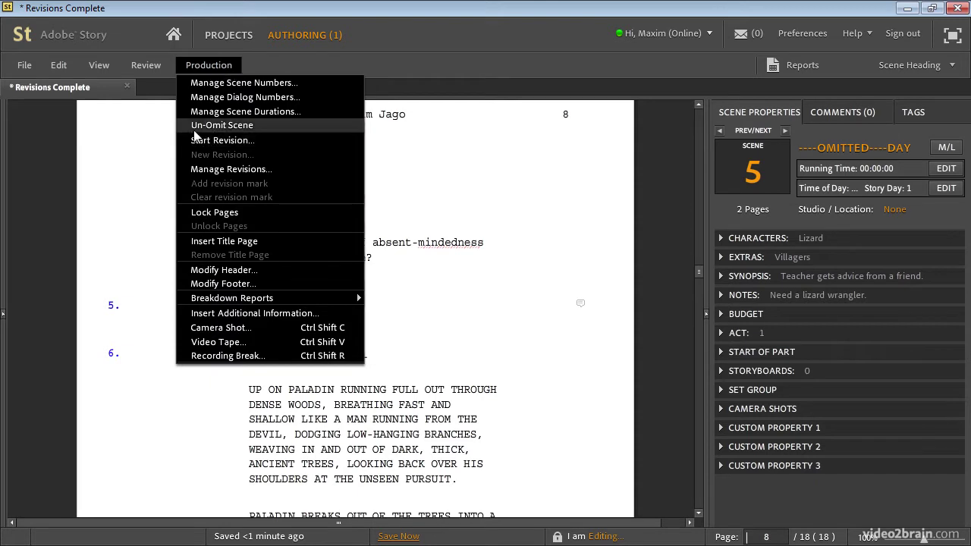
{"action": "left_click", "coordinate": [259, 126]}
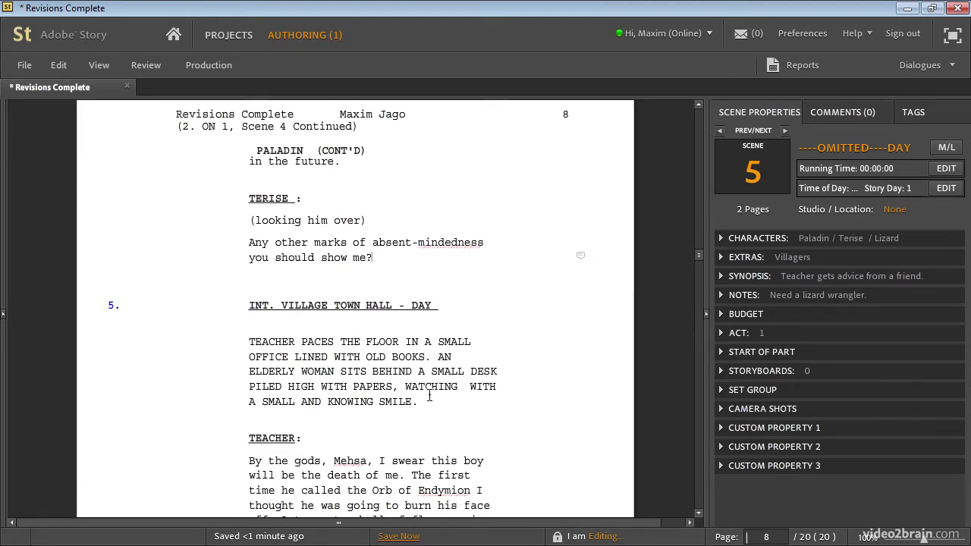
- Review the production revision settings without changes and start the Blue revision with all pages locked
{"action": "left_click", "coordinate": [213, 69]}
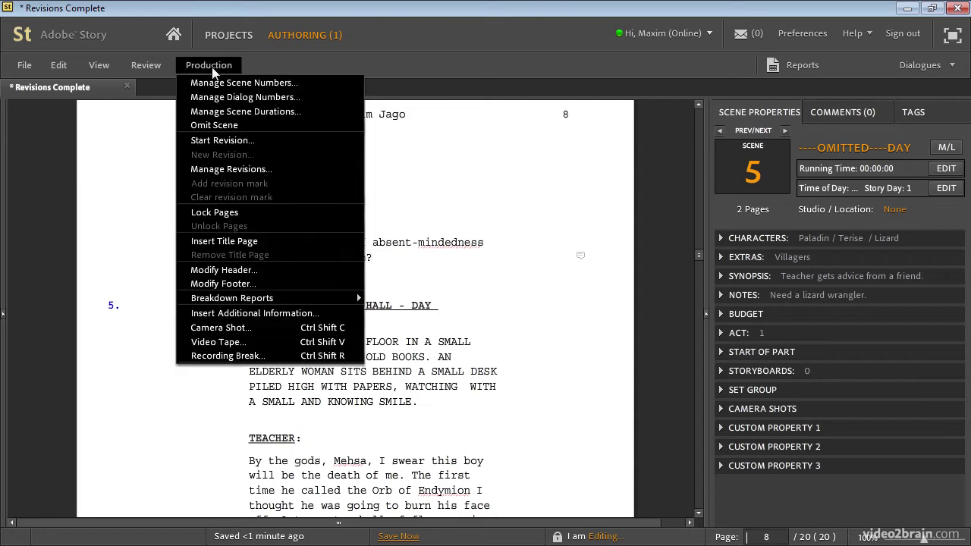
{"action": "left_click", "coordinate": [279, 143]}
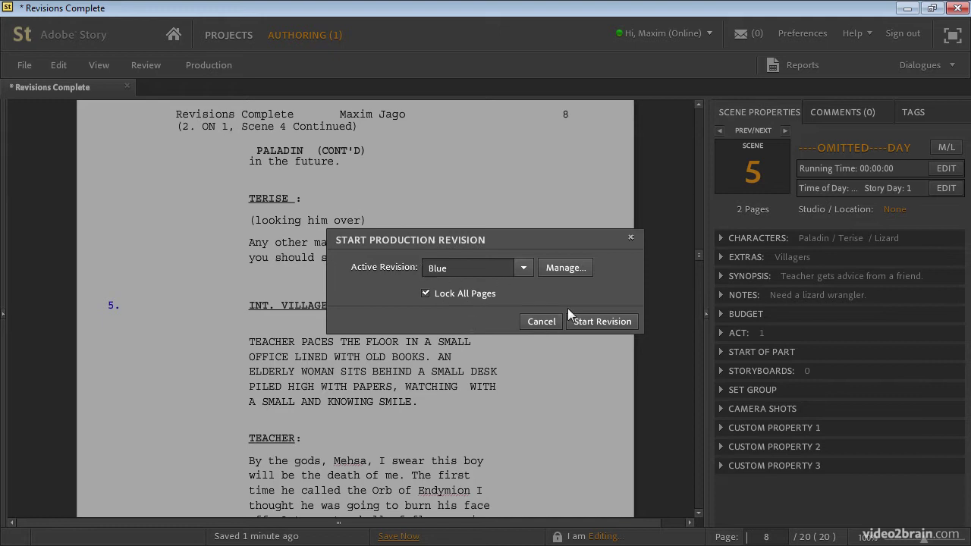
{"action": "left_click", "coordinate": [566, 273]}
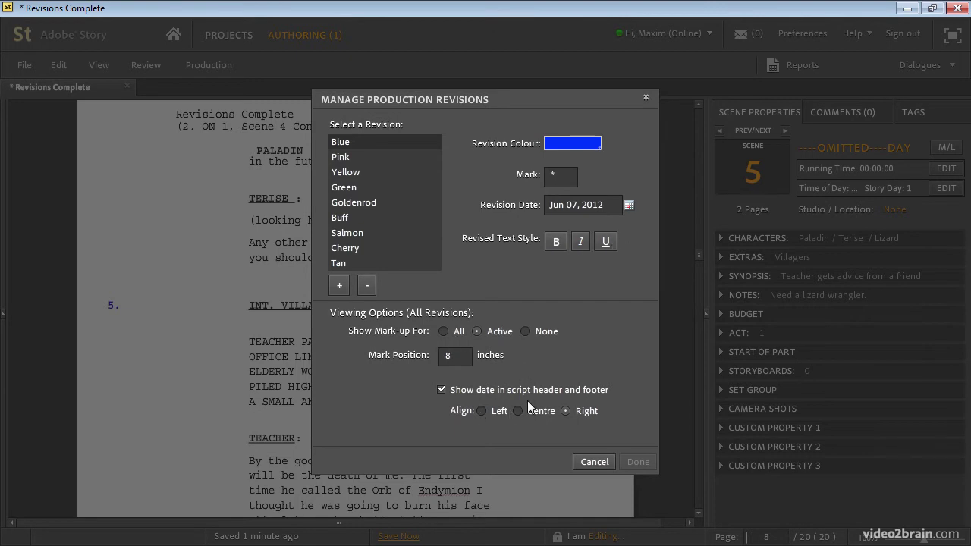
{"action": "left_click", "coordinate": [583, 460]}
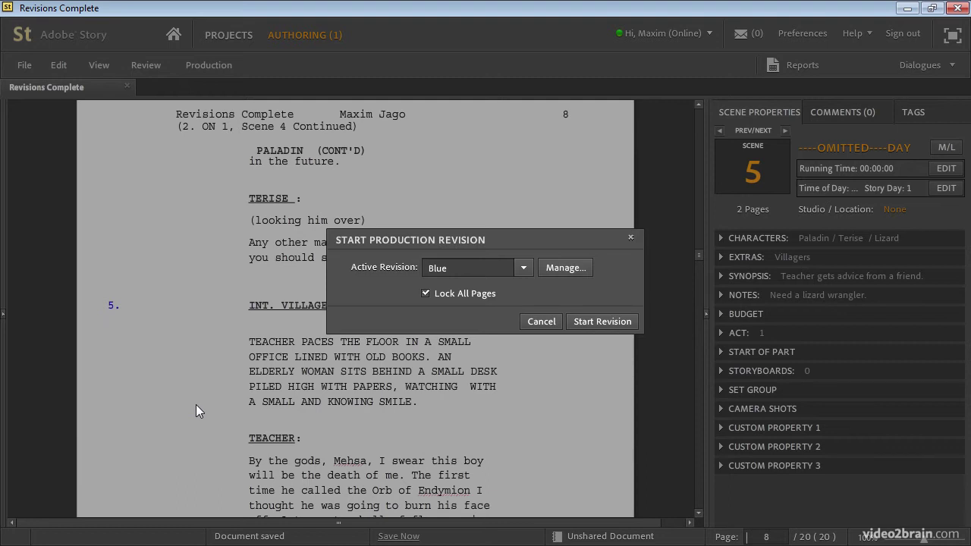
{"action": "left_click", "coordinate": [588, 319]}
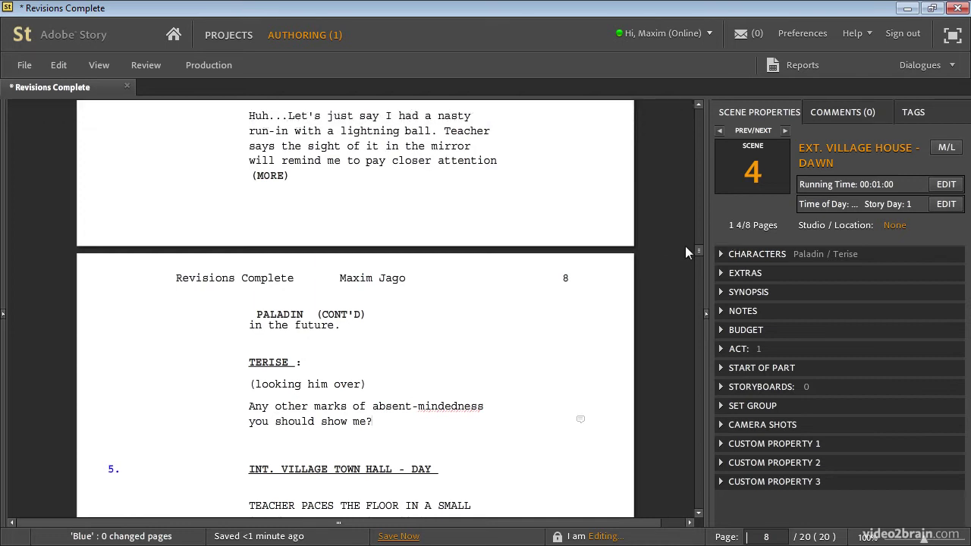
- Add a character line after "He is the one." in scene 5, reading "HERE ARE SOME MORE WORDS FOR YOU"
{"action": "left_click_drag", "start_coordinate": [700, 252], "coordinate": [703, 278]}
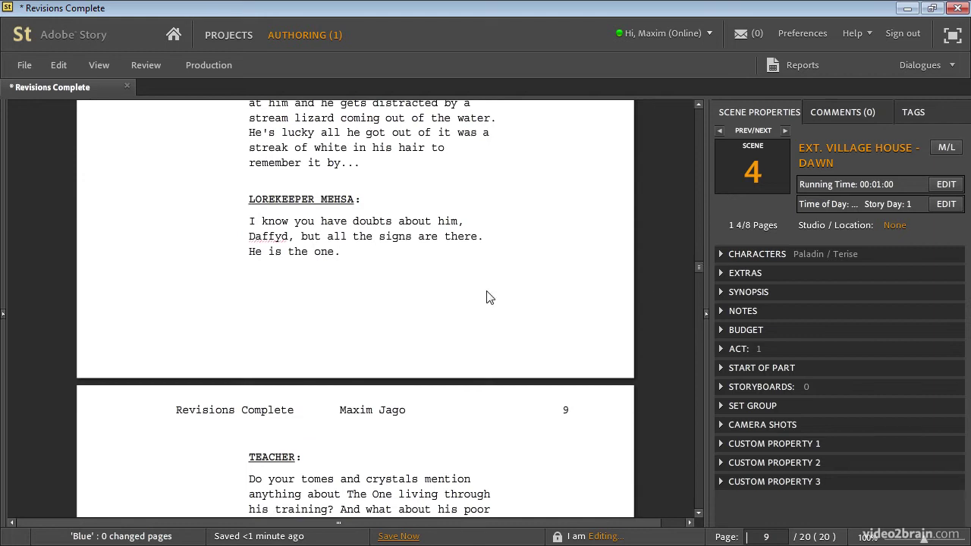
{"action": "left_click", "coordinate": [377, 260]}
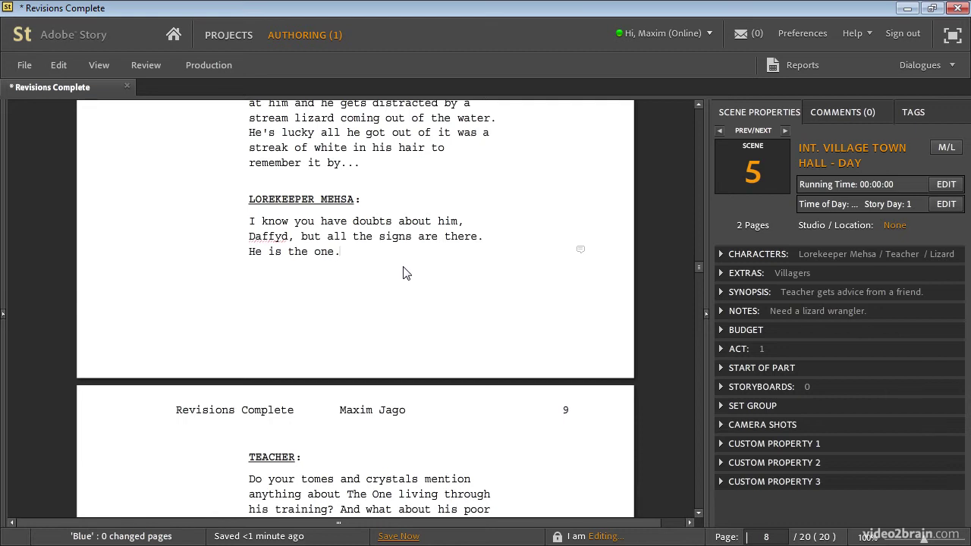
{"action": "key", "text": "Return"}
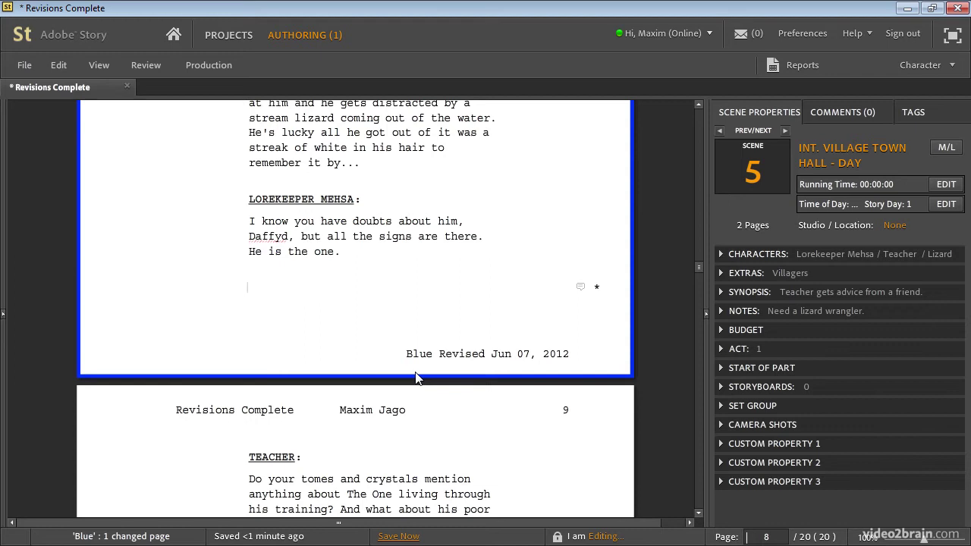
{"action": "type", "text": "HERE ARE SOME "}
{"action": "type", "text": "MORE WORDS FOR YOU"}
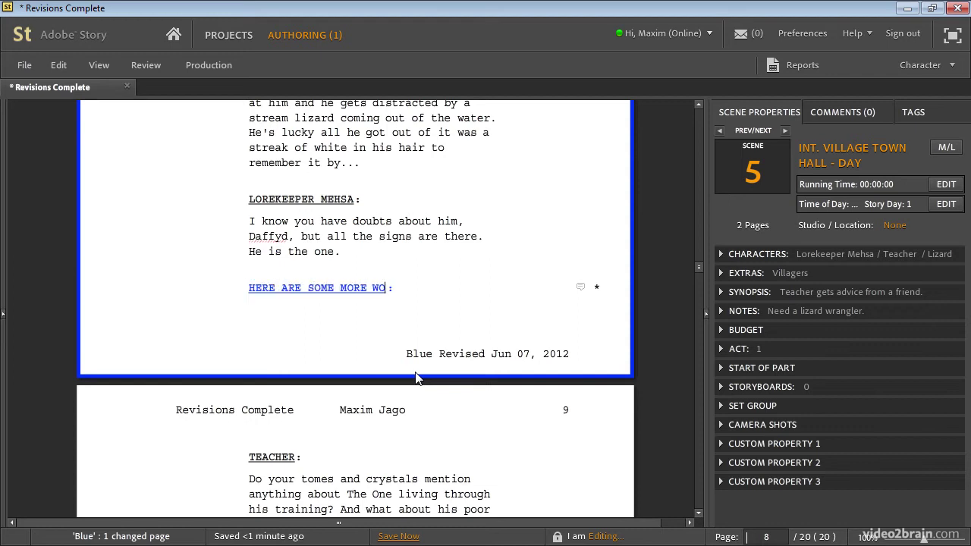
- Extend the new line with "- AND IT'S PARTICULARLY IMPORTANT THAT YOU KEEP AN EYE ON THE WORDS THAT ARE BEING SPOKEN."
{"action": "type", "text": " - AND IT'S PAR"}
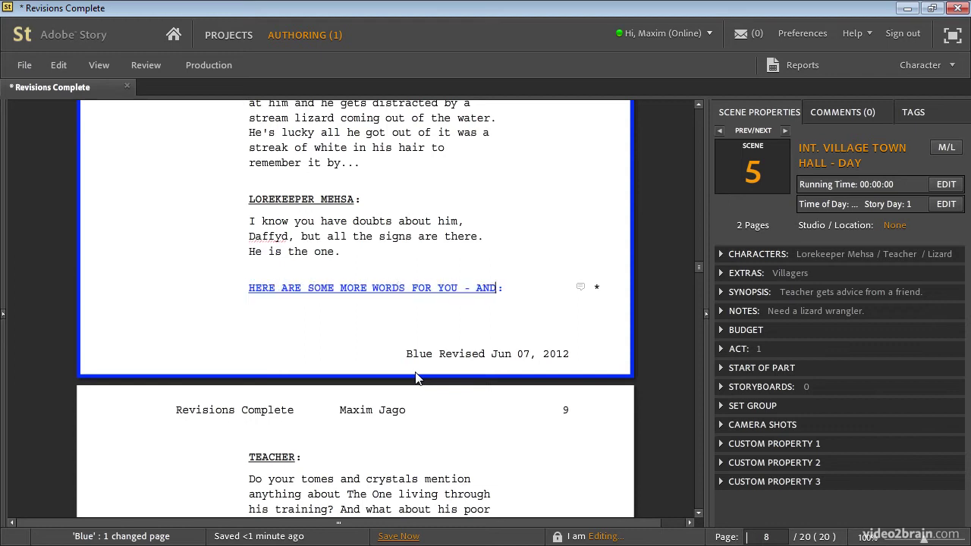
{"action": "type", "text": "TICULARLY IMPORTANT "}
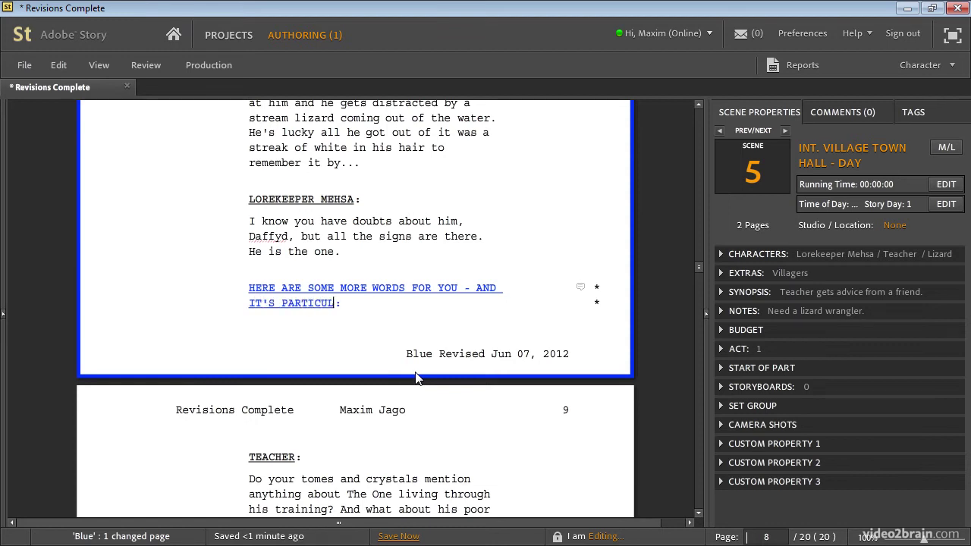
{"action": "type", "text": "THAT YOU KEEP AN "}
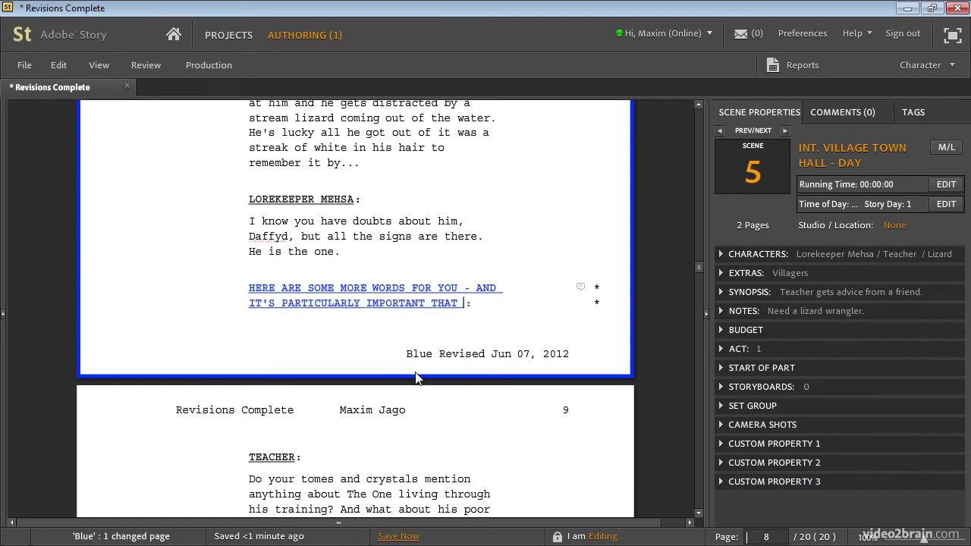
{"action": "type", "text": "EYE ON THE WORDS"}
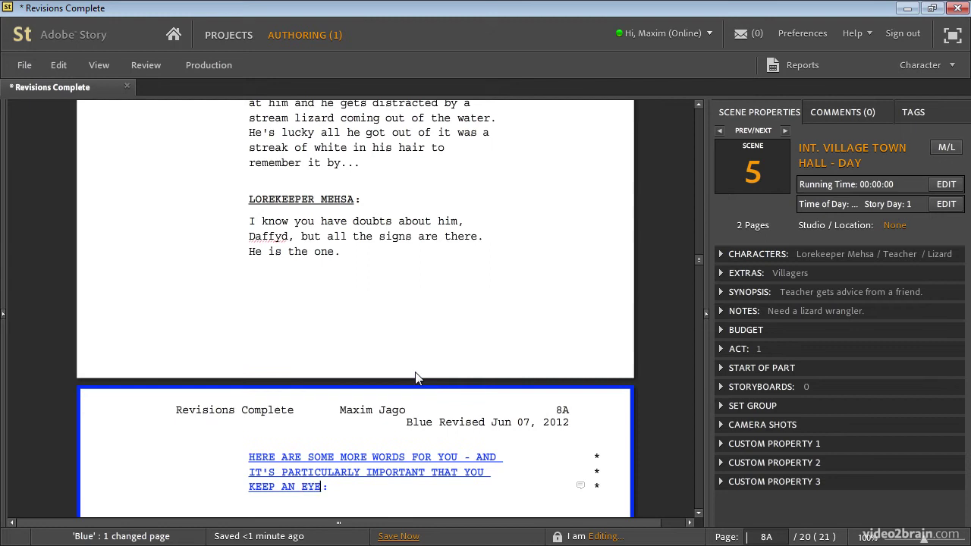
{"action": "type", "text": " THAT MUS"}
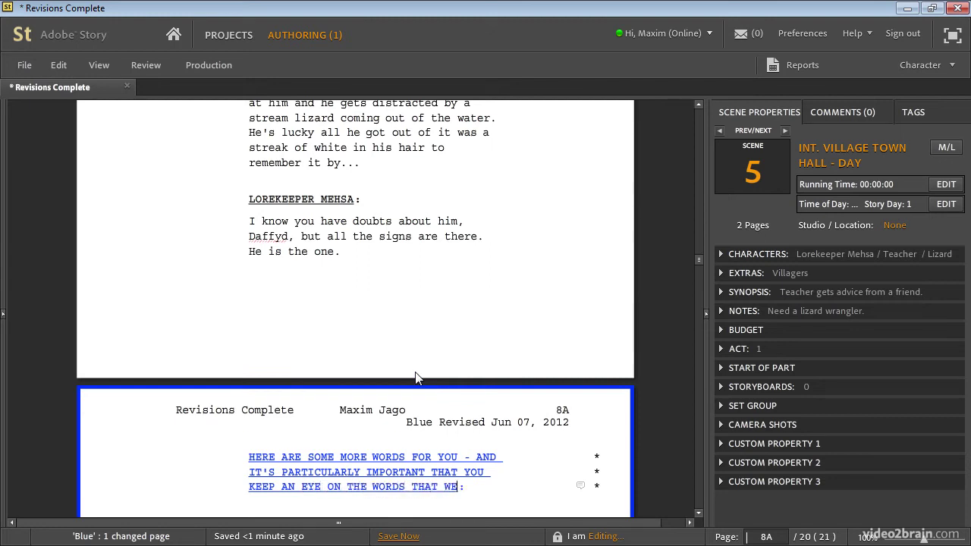
{"action": "key", "text": "BackSpace"}
{"action": "key", "text": "BackSpace"}
{"action": "key", "text": "BackSpace"}
{"action": "type", "text": "ARE BEING SPOKEN."}
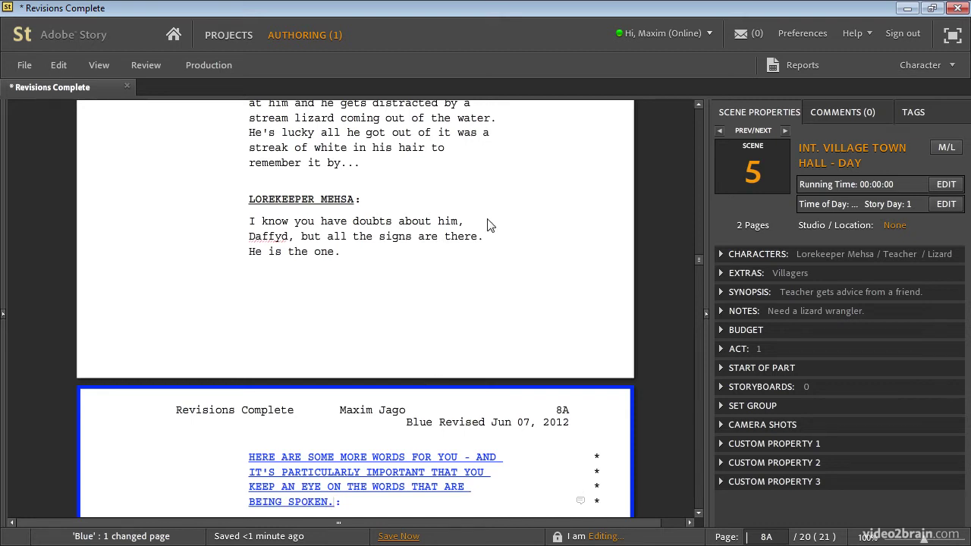
- Hide the scene properties and examine the revised page 8A between pages 8 and 9 at a reduced zoom
{"action": "scroll", "coordinate": [493, 228], "scroll_direction": "down", "scroll_amount": 10}
{"action": "scroll", "coordinate": [493, 238], "scroll_direction": "down", "scroll_amount": 5}
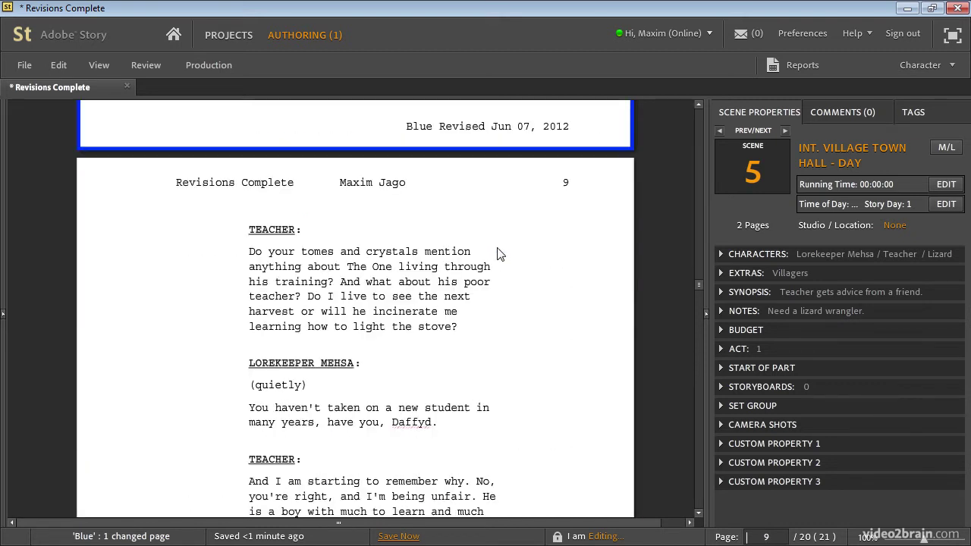
{"action": "left_click_drag", "start_coordinate": [706, 316], "coordinate": [962, 316]}
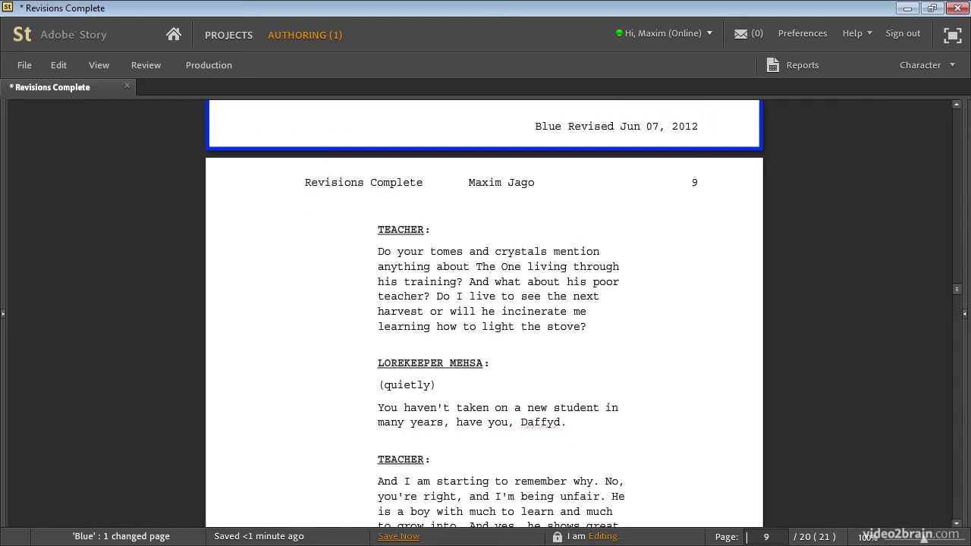
{"action": "left_click_drag", "start_coordinate": [924, 538], "coordinate": [915, 540]}
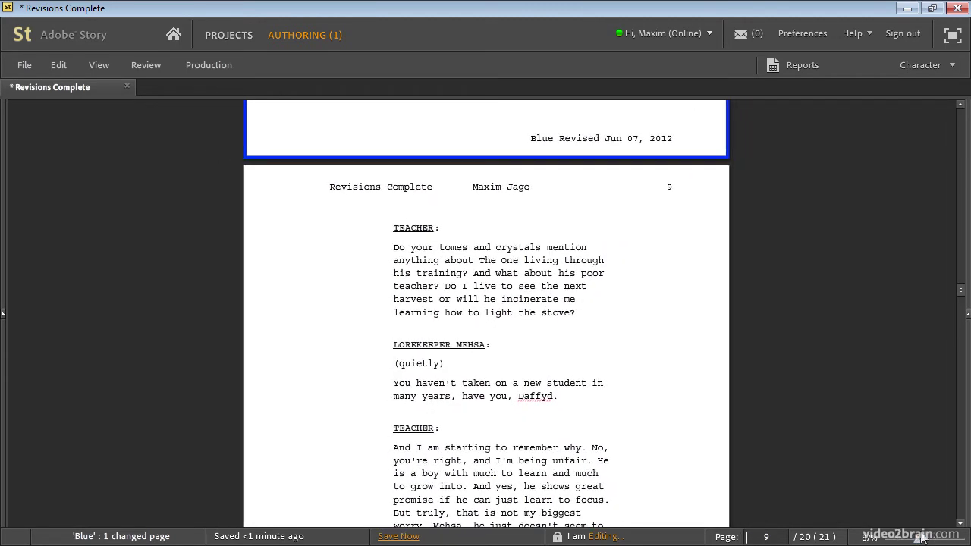
{"action": "left_click_drag", "start_coordinate": [960, 296], "coordinate": [956, 270]}
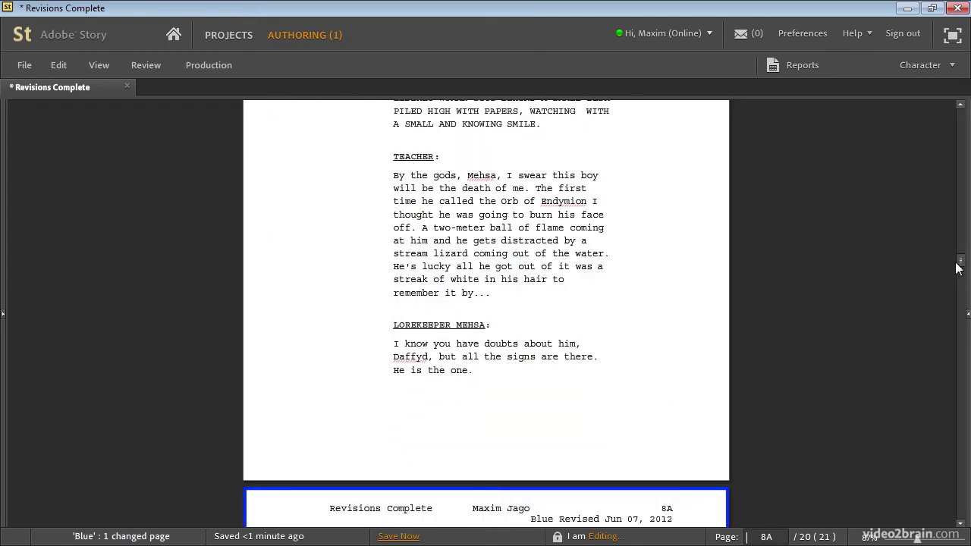
{"action": "left_click_drag", "start_coordinate": [958, 267], "coordinate": [960, 275]}
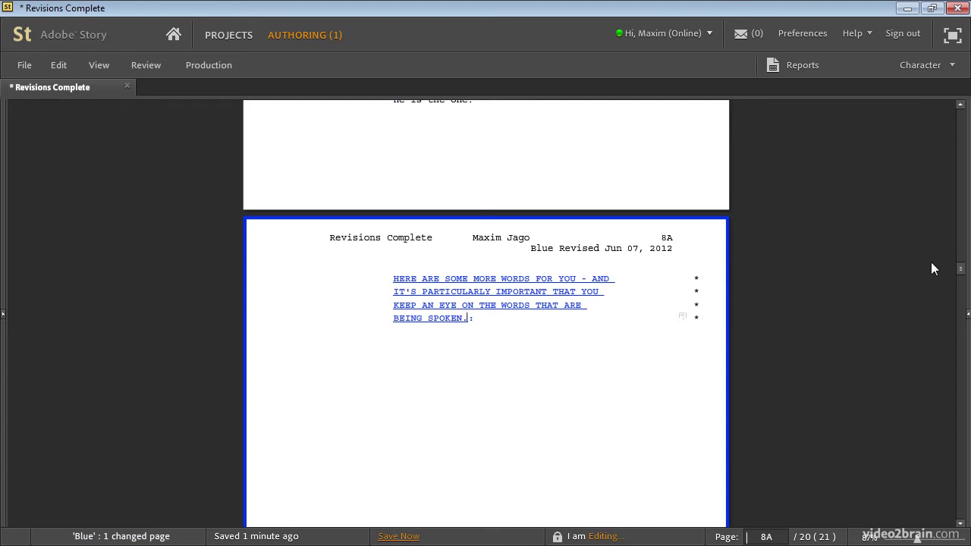
{"action": "left_click_drag", "start_coordinate": [961, 271], "coordinate": [957, 290]}
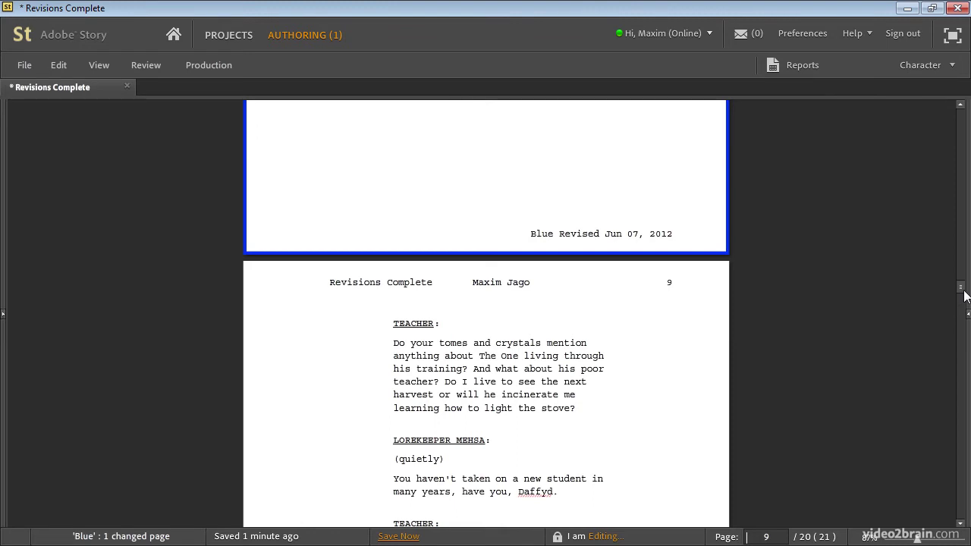
- Change the active production revision from Blue to Goldenrod, with all pages locked
{"action": "mouse_move", "coordinate": [961, 289]}
{"action": "left_mouse_down"}
{"action": "mouse_move", "coordinate": [950, 262]}
{"action": "mouse_move", "coordinate": [948, 297]}
{"action": "mouse_move", "coordinate": [952, 278]}
{"action": "left_mouse_up"}
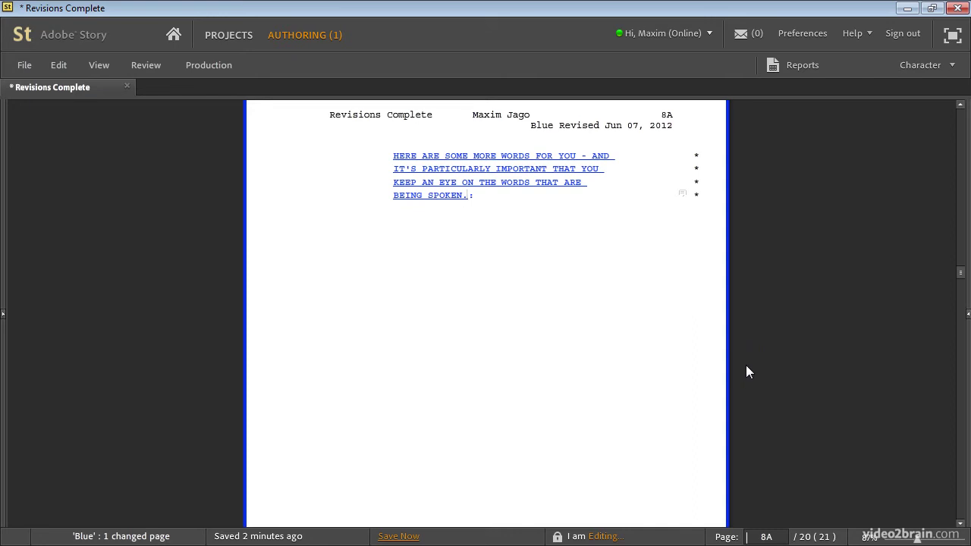
{"action": "left_click", "coordinate": [200, 70]}
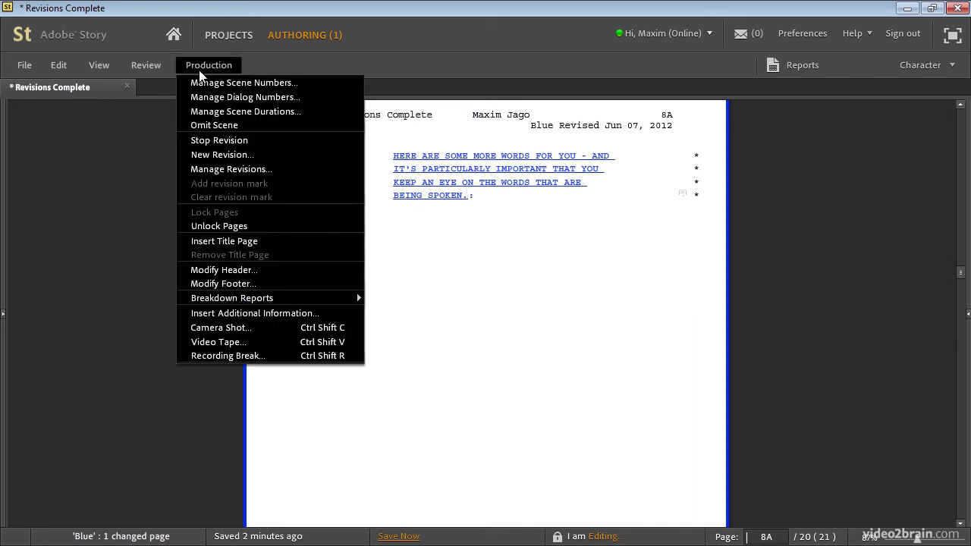
{"action": "left_click", "coordinate": [251, 156]}
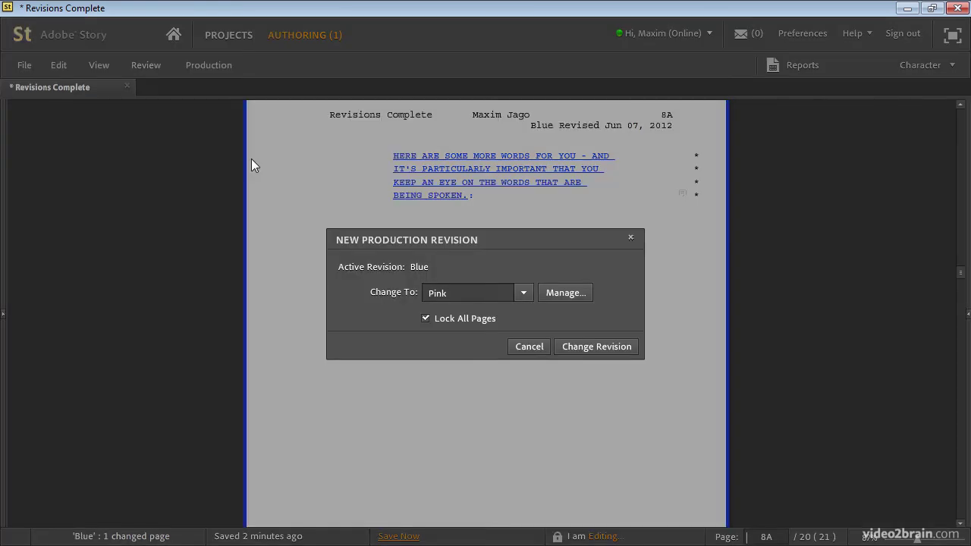
{"action": "left_click", "coordinate": [524, 292]}
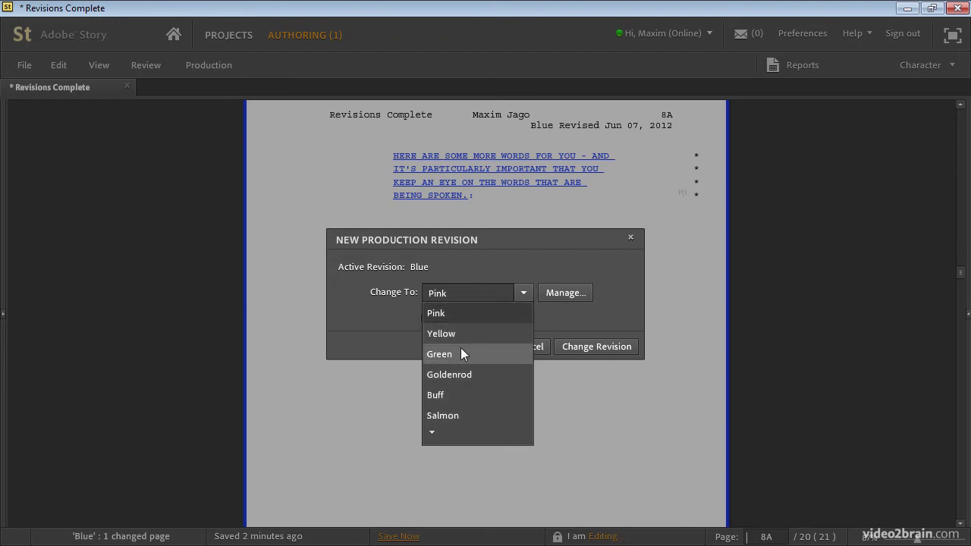
{"action": "left_click", "coordinate": [453, 374]}
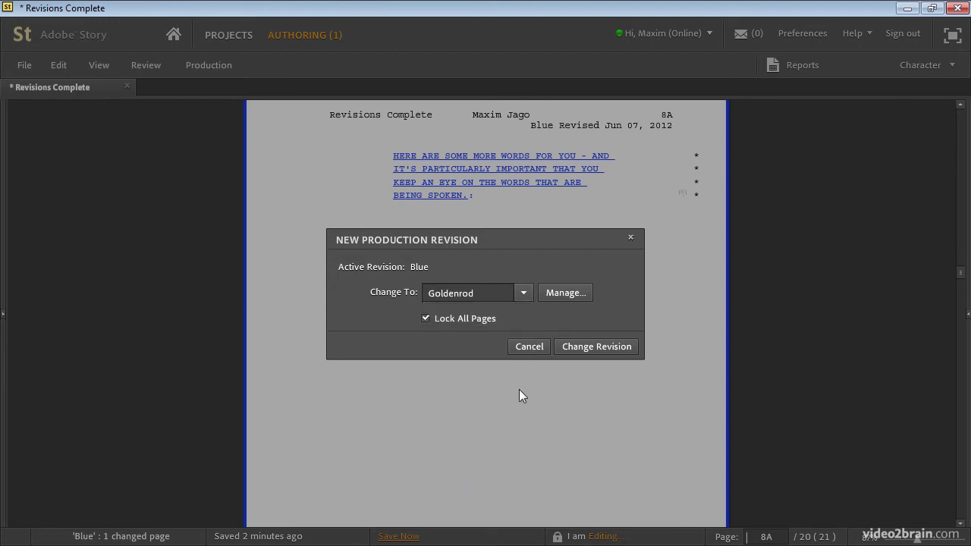
{"action": "left_click", "coordinate": [593, 348]}
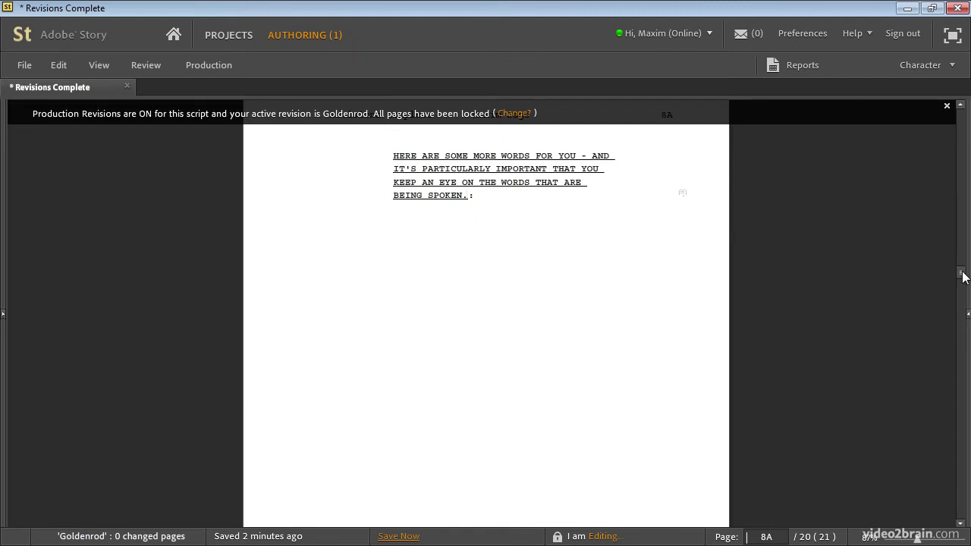
- On page 8A, add the dialogue "Here is some more dialogue." below the capitalised character line, followed by a PALADIN line
{"action": "scroll", "coordinate": [964, 275], "scroll_direction": "up", "scroll_amount": 1}
{"action": "scroll", "coordinate": [964, 270], "scroll_direction": "up", "scroll_amount": 4}
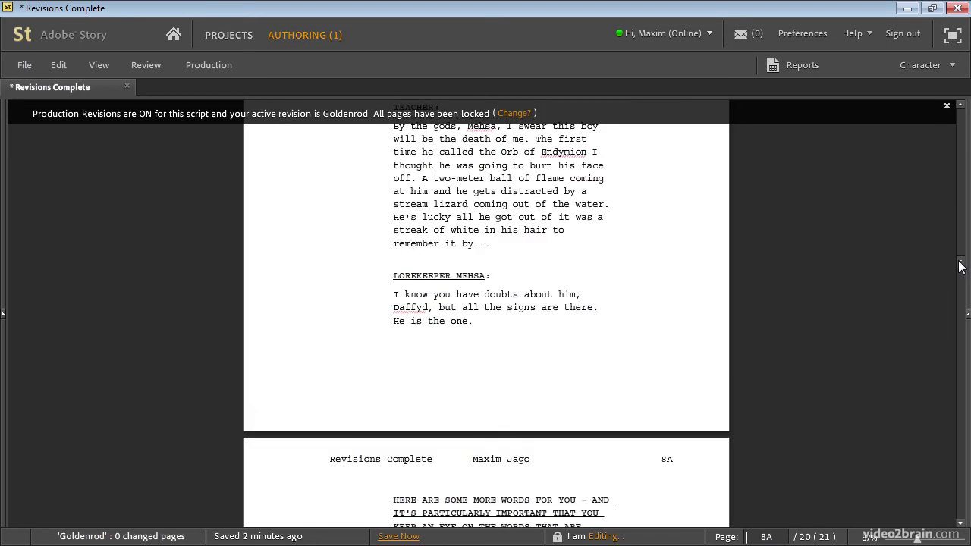
{"action": "scroll", "coordinate": [959, 265], "scroll_direction": "down", "scroll_amount": 2}
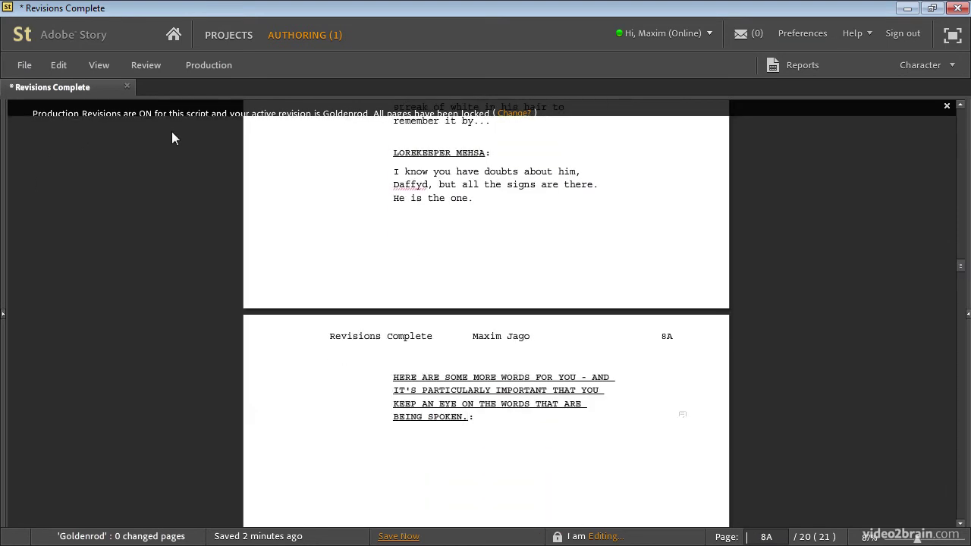
{"action": "mouse_move", "coordinate": [961, 267]}
{"action": "left_mouse_down"}
{"action": "mouse_move", "coordinate": [961, 292]}
{"action": "mouse_move", "coordinate": [962, 280]}
{"action": "left_mouse_up"}
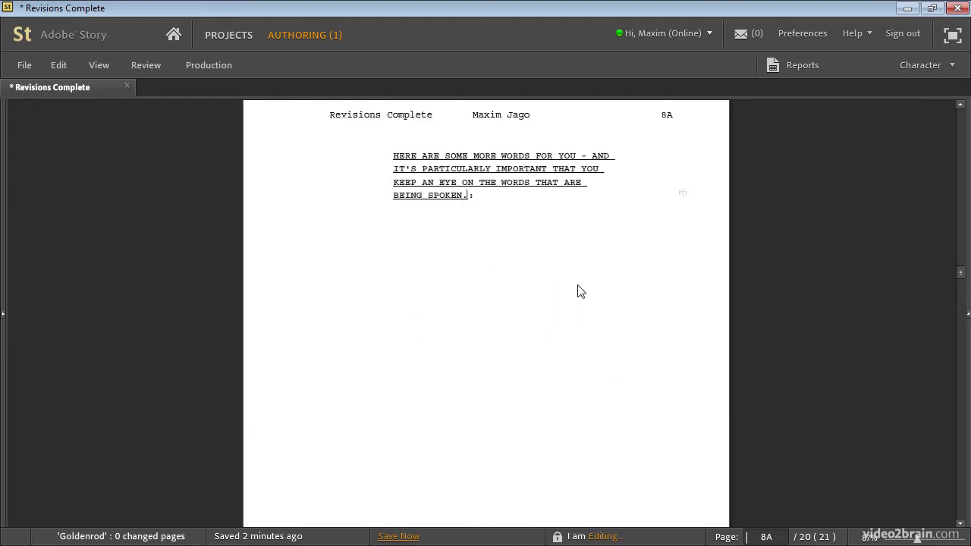
{"action": "key", "text": "Return"}
{"action": "type", "text": "Here is some more dialogue."}
{"action": "key", "text": "Return"}
{"action": "key", "text": "Tab"}
{"action": "type", "text": "PALADIN"}
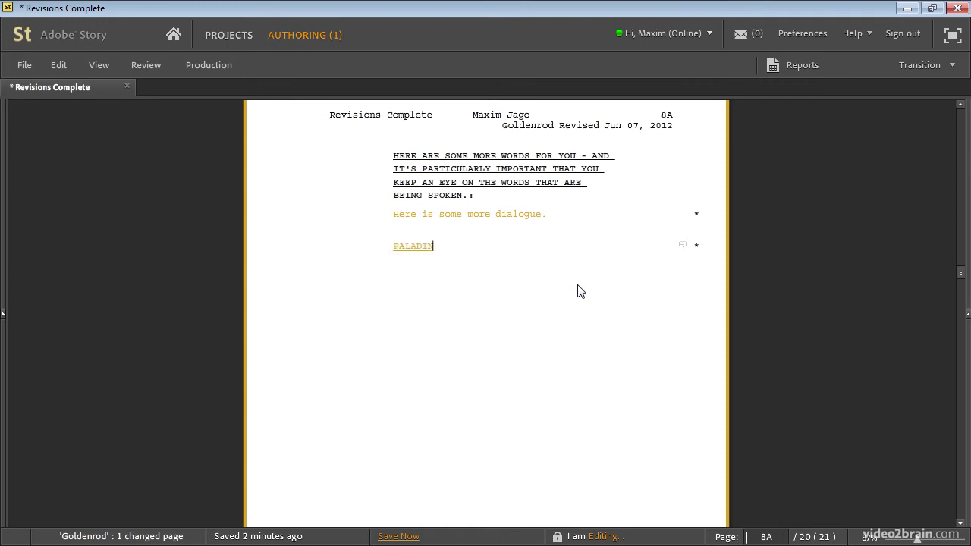
- Below PALADIN, add the line "REALLY? DO YOU REALLY THINK WE NEED EVEN MORE DIALOGUE?"
{"action": "key", "text": "Return"}
{"action": "type", "text": "REALLY? DO YOU REALLY THINK WE NEED EVEN MORE DIALOGUE?"}
{"action": "key", "text": "Return"}
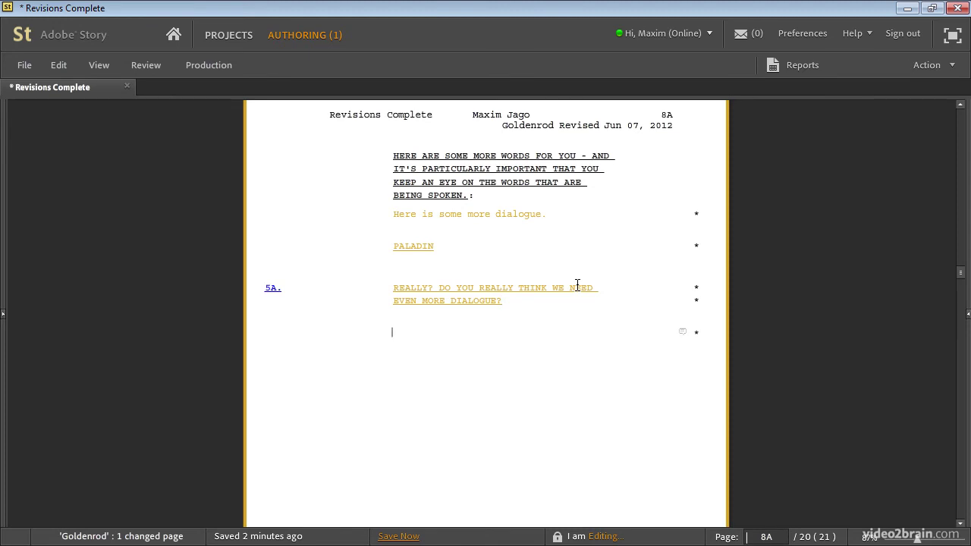
- Add the character ORG with the dialogue "Yes indeed, I think we do."
{"action": "key", "text": "Return"}
{"action": "key", "text": "Down"}
{"action": "key", "text": "Down"}
{"action": "key", "text": "Return"}
{"action": "type", "text": "ORG"}
{"action": "key", "text": "Return"}
{"action": "key", "text": "Return"}
{"action": "type", "text": "Yes inde"}
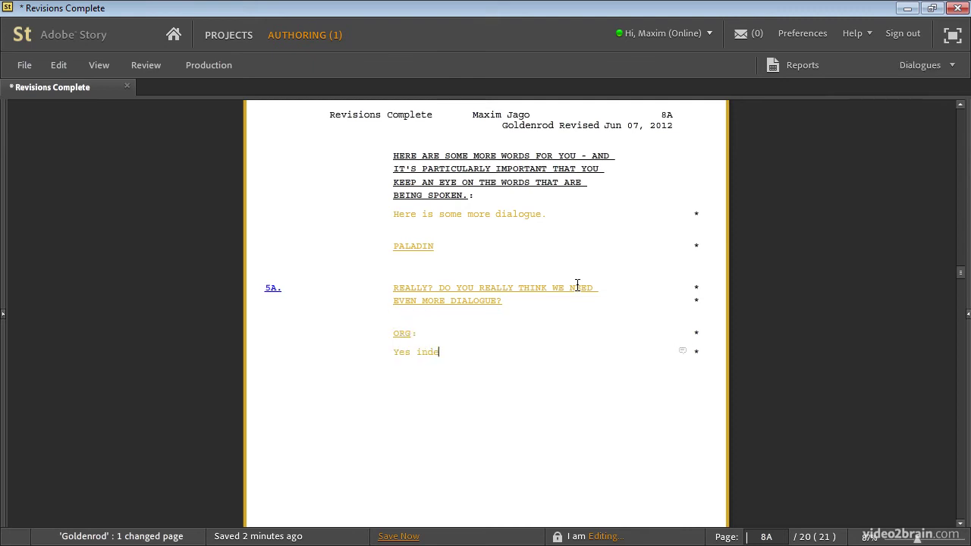
{"action": "type", "text": "ed, I think we do."}
- Add the character PALADIN after ORG's reply, with the dialogue "OK, then what do you want to talk about? Because..."
{"action": "scroll", "coordinate": [615, 341], "scroll_direction": "down", "scroll_amount": 5}
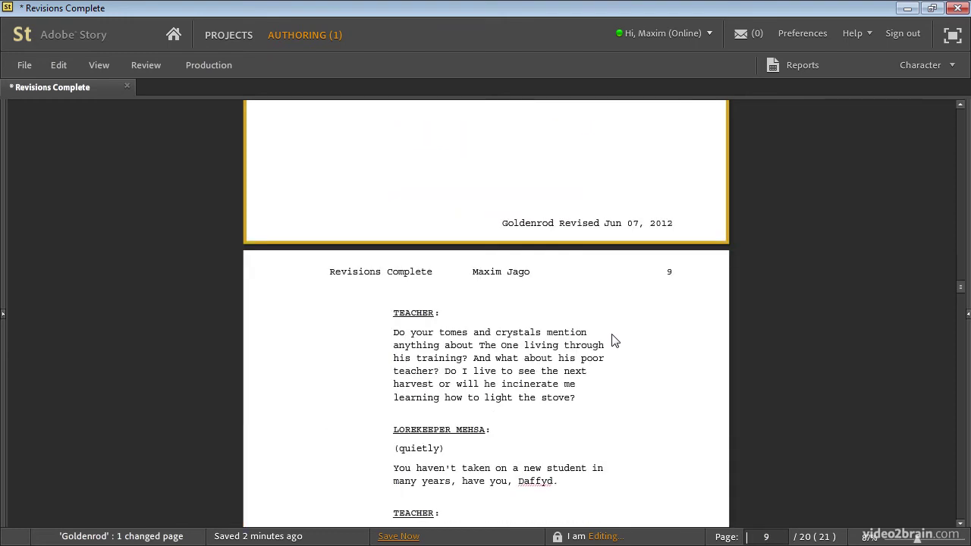
{"action": "scroll", "coordinate": [615, 341], "scroll_direction": "up", "scroll_amount": 5}
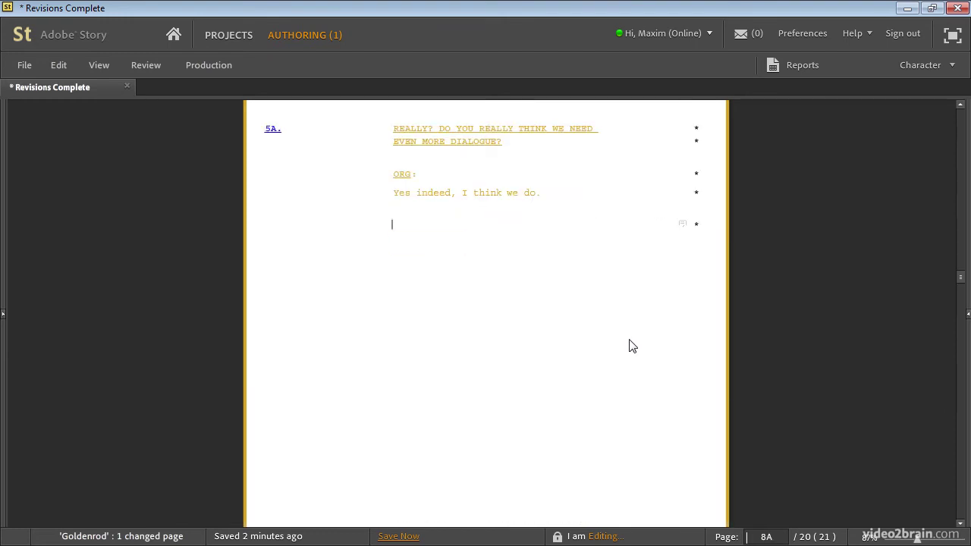
{"action": "type", "text": "PALA:"}
{"action": "key", "text": "Return"}
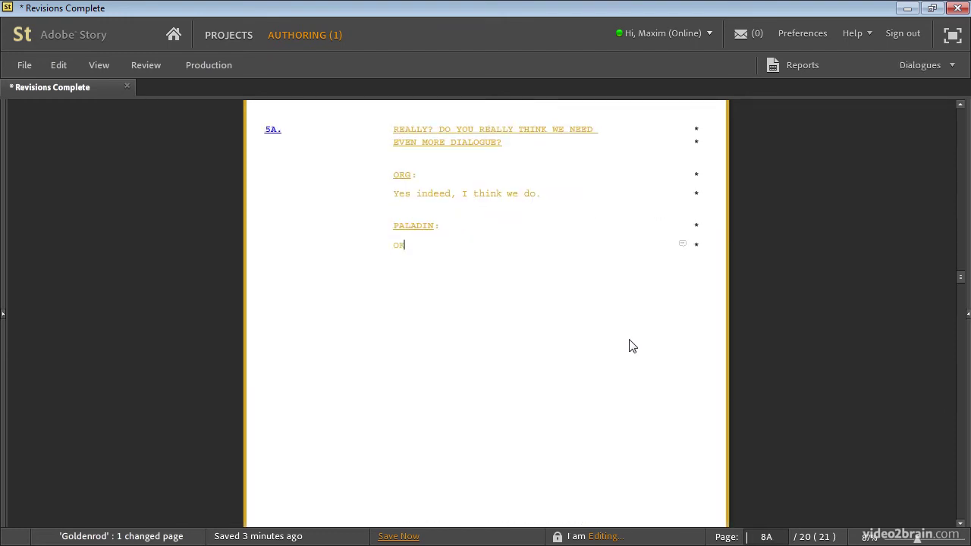
{"action": "type", "text": "OK, then what do yow ant t"}
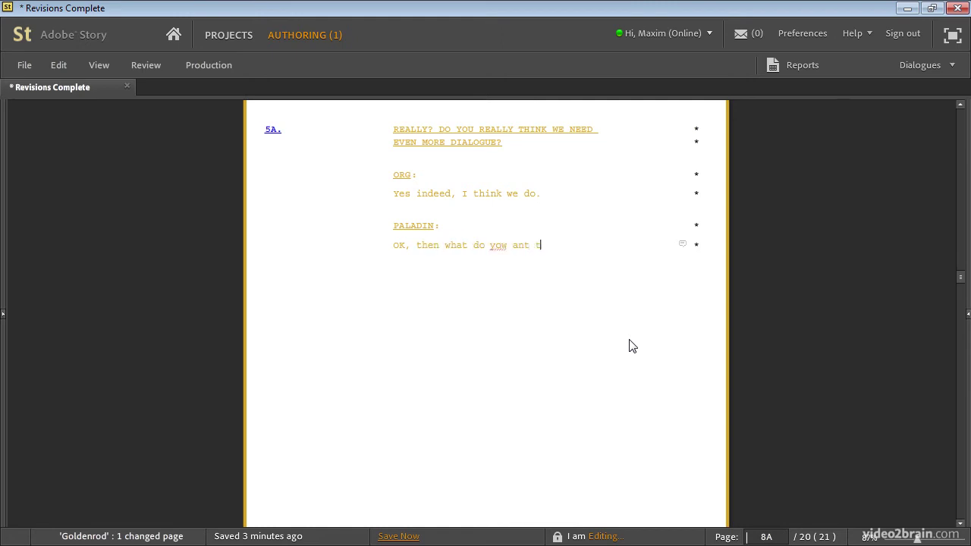
{"action": "key", "text": "BackSpace"}
{"action": "key", "text": "BackSpace"}
{"action": "key", "text": "BackSpace"}
{"action": "key", "text": "BackSpace"}
{"action": "key", "text": "BackSpace"}
{"action": "key", "text": "BackSpace"}
{"action": "key", "text": "BackSpace"}
{"action": "type", "text": "u want to takl abo"}
{"action": "key", "text": "BackSpace"}
{"action": "key", "text": "BackSpace"}
{"action": "key", "text": "BackSpace"}
{"action": "key", "text": "BackSpace"}
{"action": "key", "text": "BackSpace"}
{"action": "key", "text": "BackSpace"}
{"action": "type", "text": "l"}
{"action": "key", "text": "BackSpace"}
{"action": "type", "text": "k about?Beacu"}
{"action": "key", "text": "BackSpace"}
{"action": "key", "text": "BackSpace"}
{"action": "key", "text": "BackSpace"}
{"action": "type", "text": "cause..."}
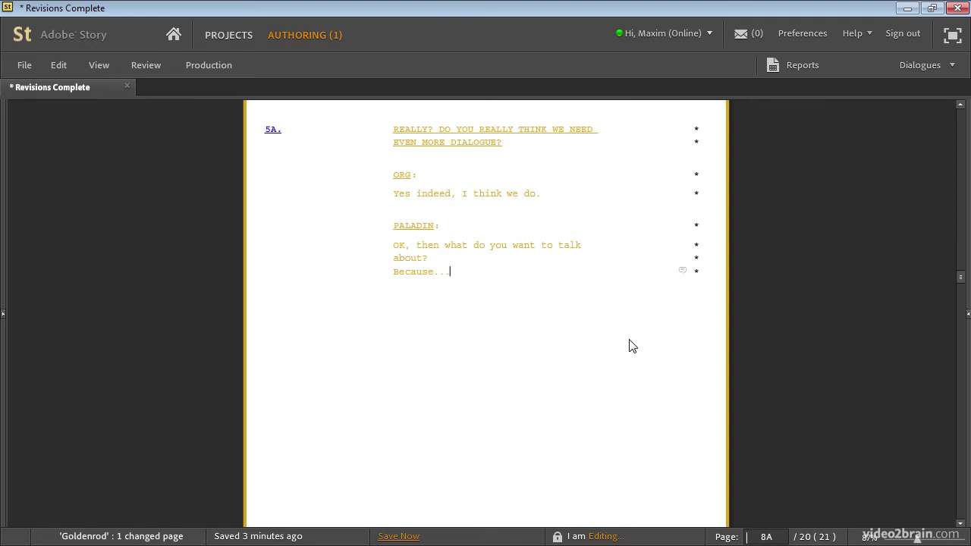
- Continue PALADIN's dialogue with "To be honest... I'm not sure if this writer can type properly."
{"action": "type", "text": " To be honest... I'm "}
{"action": "type", "text": "not sure if this write"}
{"action": "type", "text": "r can type propertly"}
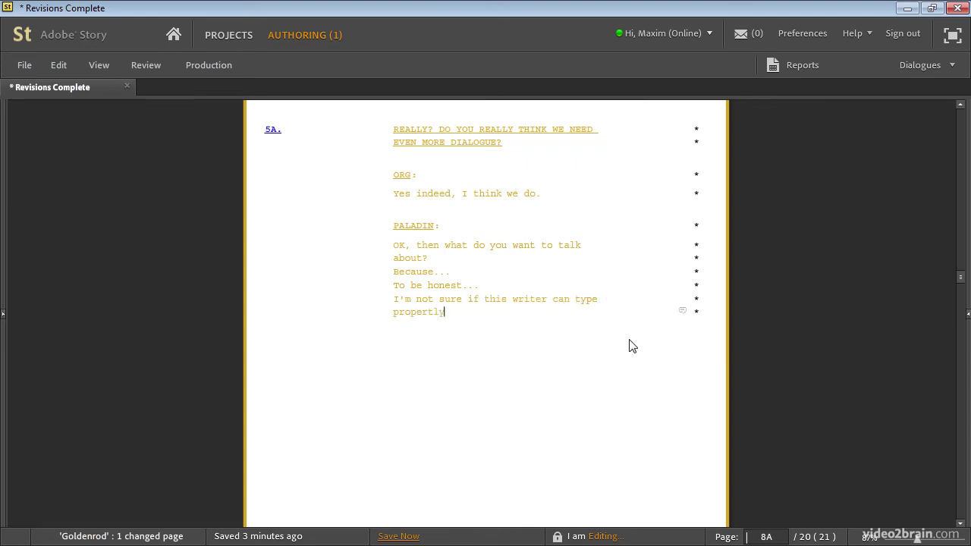
- Add the character ORB saying "OK." and the character TEACHER saying "Here are some more words."
{"action": "key", "text": "Return"}
{"action": "type", "text": "OR:"}
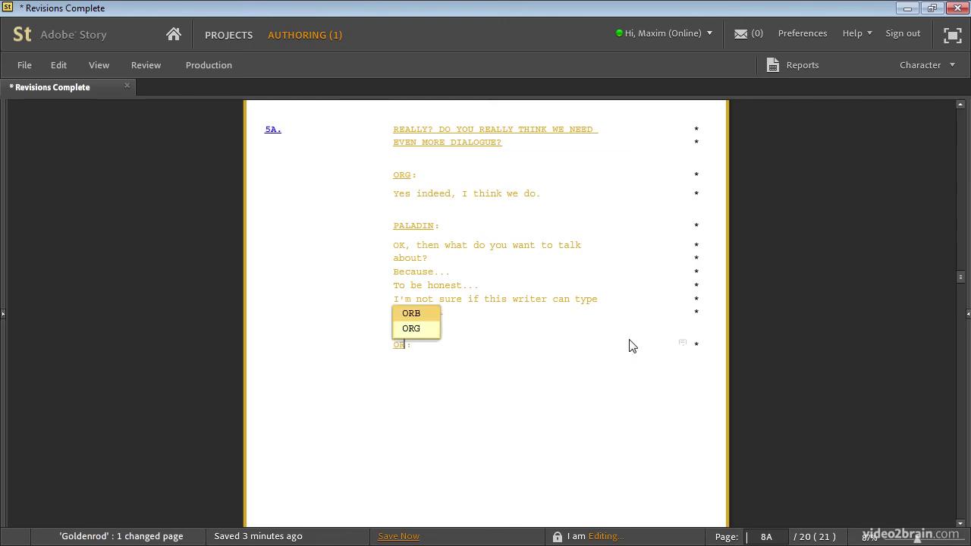
{"action": "key", "text": "Return"}
{"action": "type", "text": "OK"}
{"action": "key", "text": "Return"}
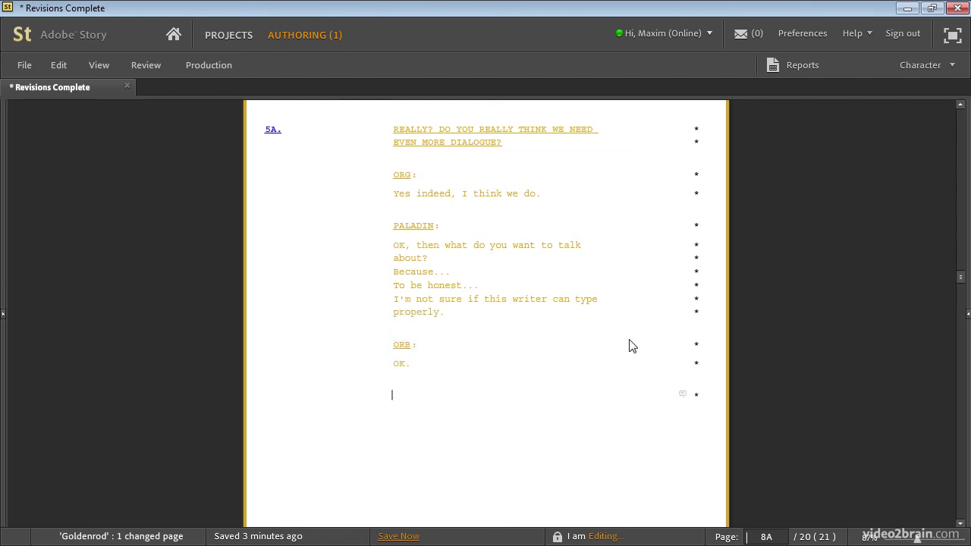
{"action": "type", "text": "TEACHER:"}
{"action": "key", "text": "Return"}
{"action": "type", "text": "Here are some more words."}
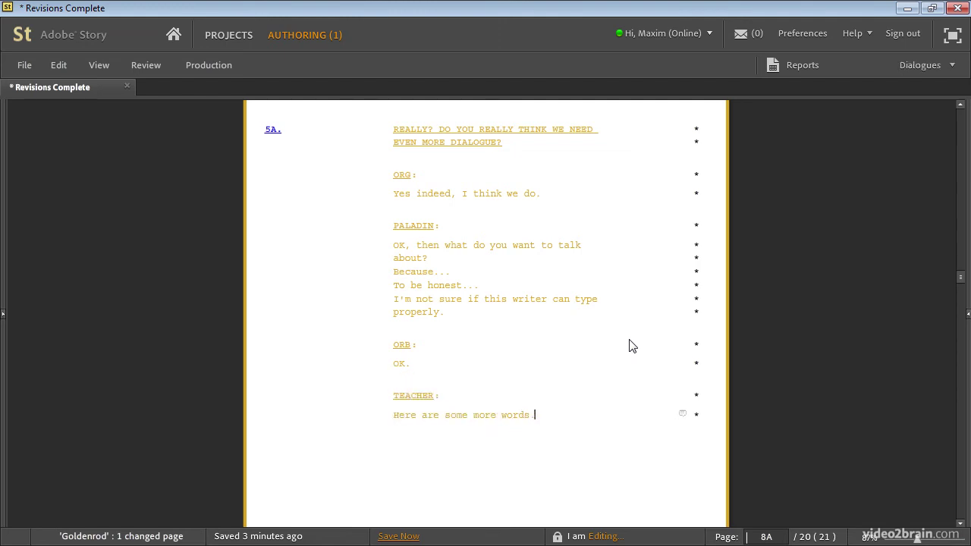
- Leave blank space below TEACHER's dialogue and add the text "Yep" near the end of page 8A
{"action": "scroll", "coordinate": [629, 346], "scroll_direction": "down", "scroll_amount": 5}
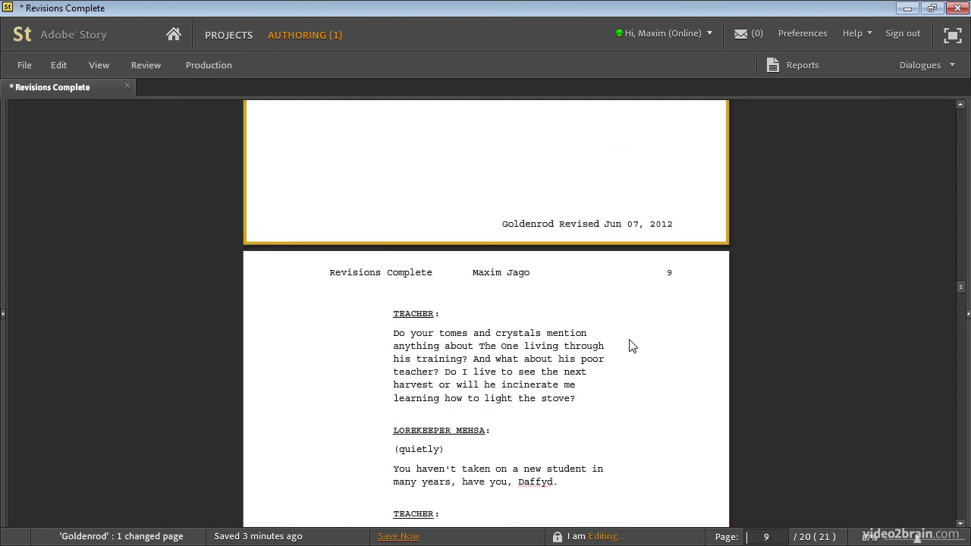
{"action": "scroll", "coordinate": [636, 335], "scroll_direction": "up", "scroll_amount": 2}
{"action": "key", "text": "Return"}
{"action": "key", "text": "Return"}
{"action": "key", "text": "Return"}
{"action": "type", "text": "Yep"}
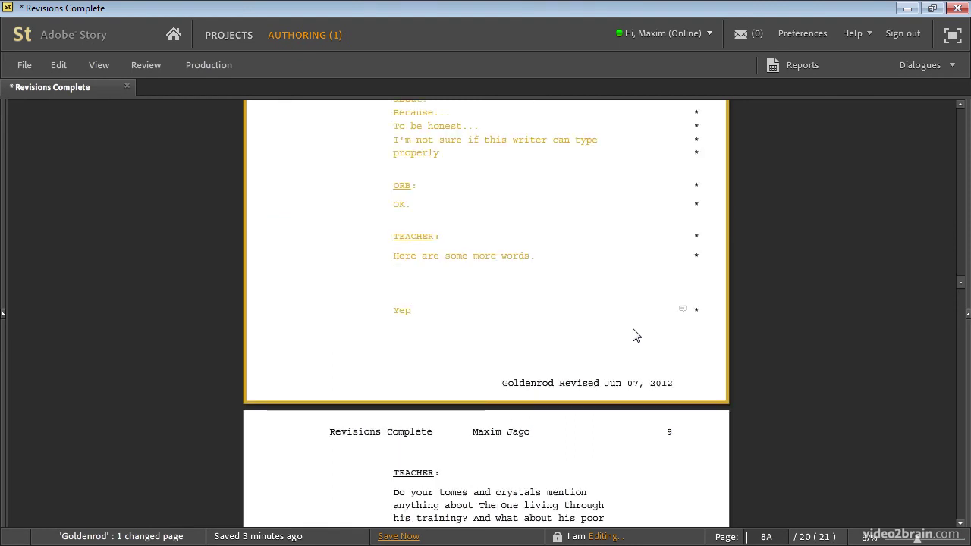
- Add the character PALADIN after "Yep", with the dialogue "A new page."
{"action": "key", "text": "Return"}
{"action": "type", "text": "PALADIN"}
{"action": "key", "text": "Return"}
{"action": "type", "text": "A new page."}
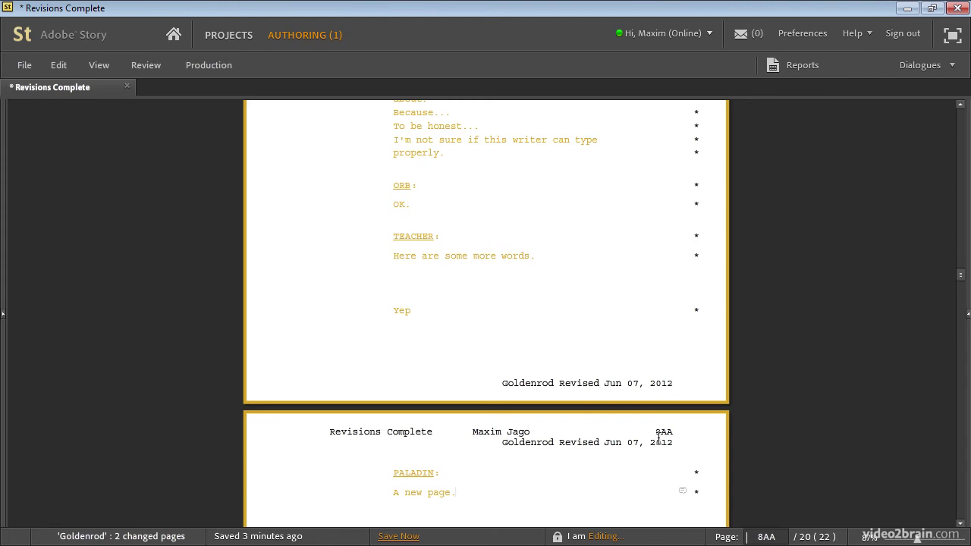
- Review the revised pages between pages 8 and 9 and unlock the script's pages
{"action": "mouse_move", "coordinate": [960, 275]}
{"action": "left_mouse_down"}
{"action": "mouse_move", "coordinate": [960, 244]}
{"action": "mouse_move", "coordinate": [961, 266]}
{"action": "left_mouse_up"}
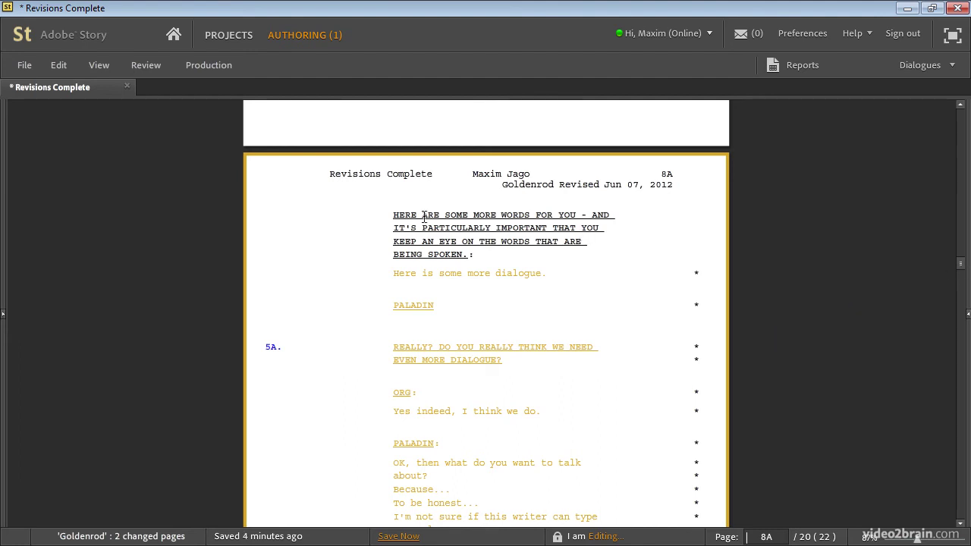
{"action": "left_click_drag", "start_coordinate": [962, 267], "coordinate": [966, 302]}
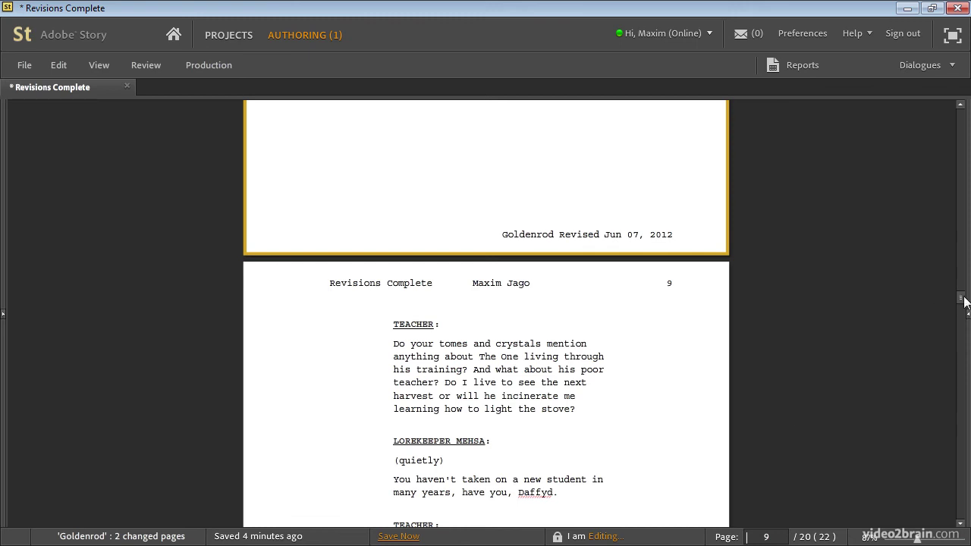
{"action": "left_click_drag", "start_coordinate": [963, 302], "coordinate": [960, 282]}
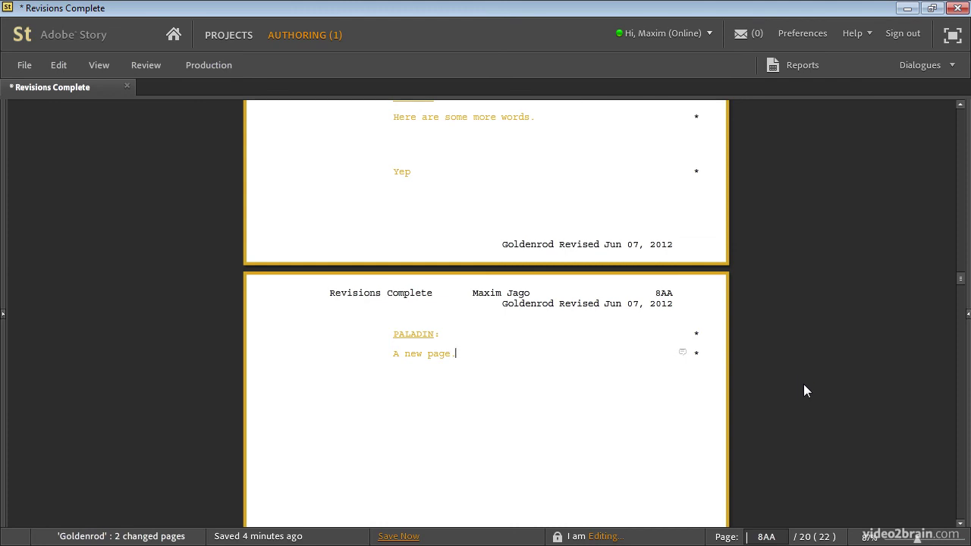
{"action": "left_click", "coordinate": [194, 65]}
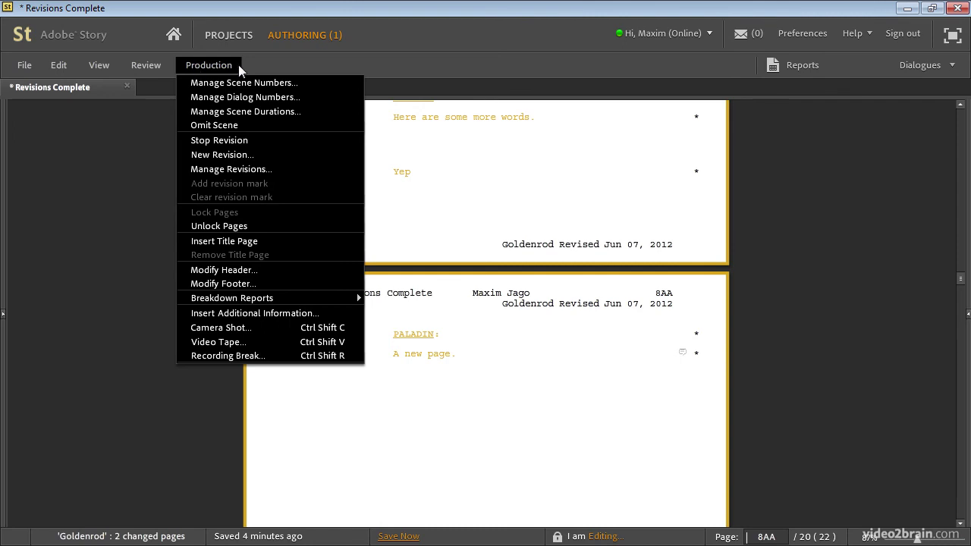
{"action": "left_click", "coordinate": [256, 226]}
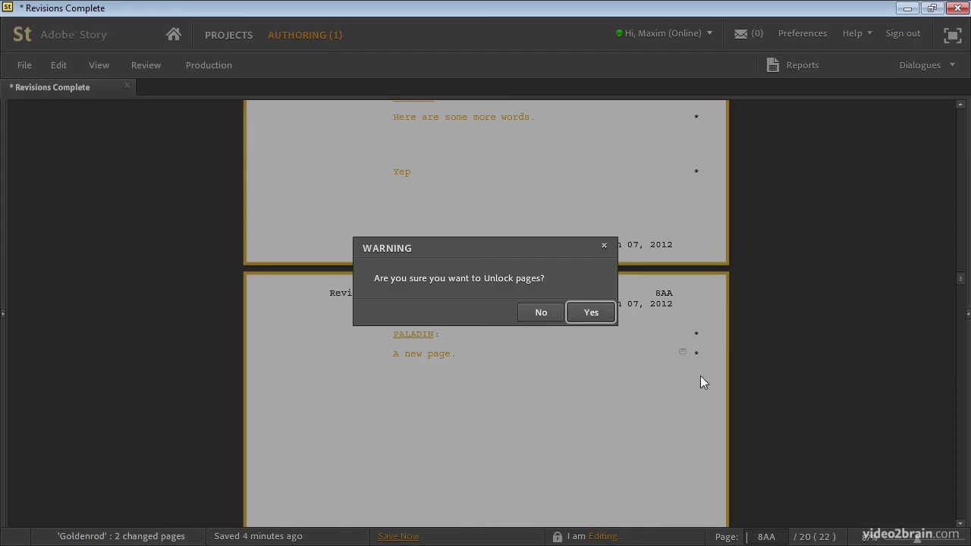
{"action": "left_click", "coordinate": [580, 313]}
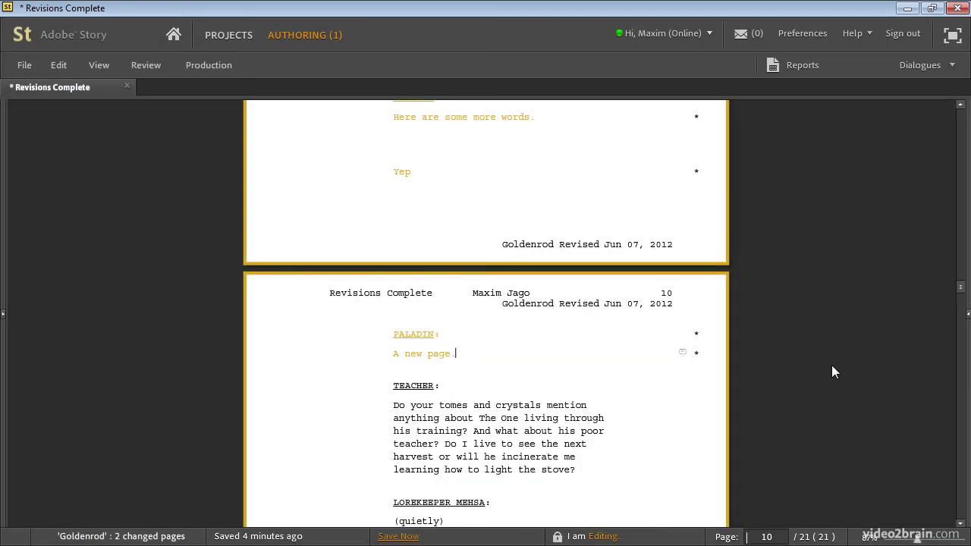
- Check the renumbered revised pages and stop the active Goldenrod revision
{"action": "mouse_move", "coordinate": [960, 290]}
{"action": "left_mouse_down"}
{"action": "mouse_move", "coordinate": [959, 245]}
{"action": "mouse_move", "coordinate": [964, 293]}
{"action": "mouse_move", "coordinate": [958, 271]}
{"action": "left_mouse_up"}
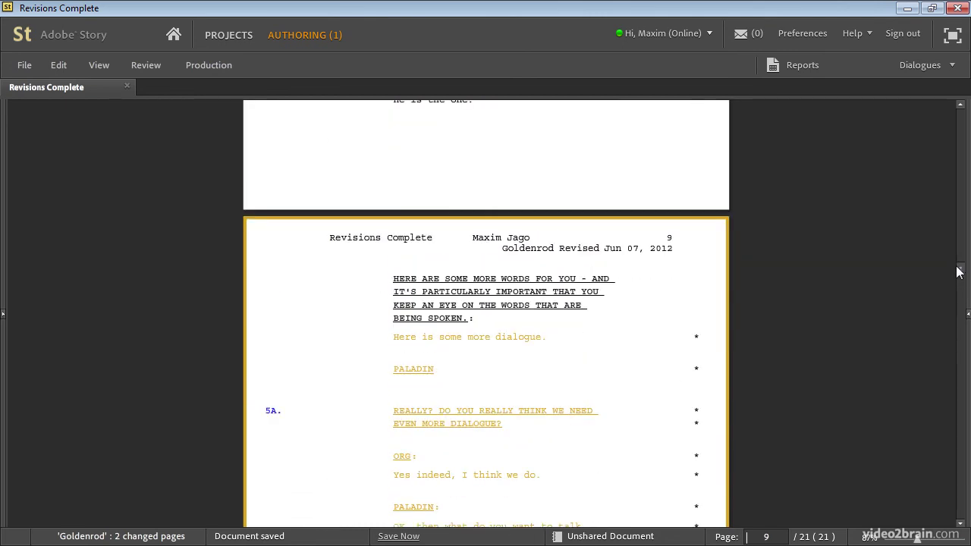
{"action": "left_click", "coordinate": [224, 69]}
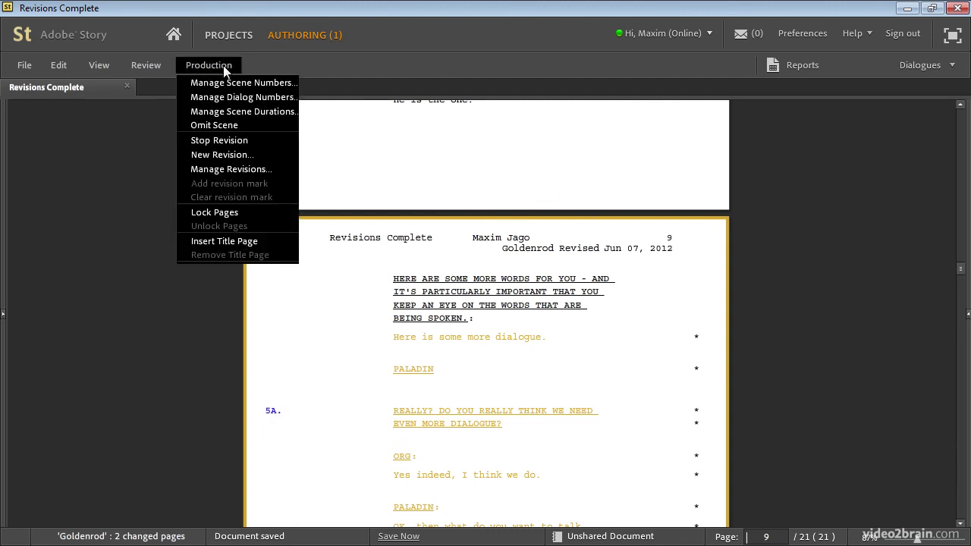
{"action": "left_click", "coordinate": [219, 141]}
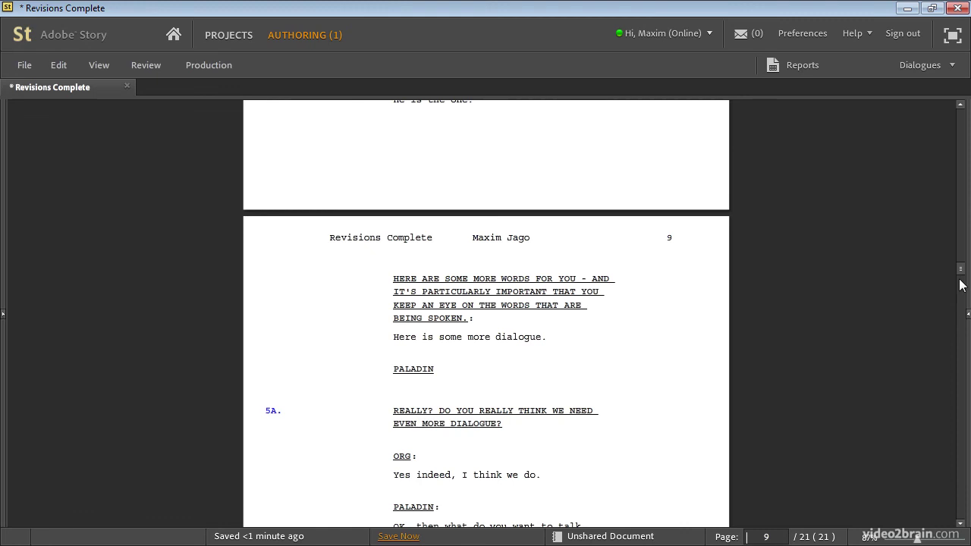
{"action": "mouse_move", "coordinate": [961, 273]}
{"action": "left_mouse_down"}
{"action": "mouse_move", "coordinate": [963, 301]}
{"action": "mouse_move", "coordinate": [961, 258]}
{"action": "left_mouse_up"}
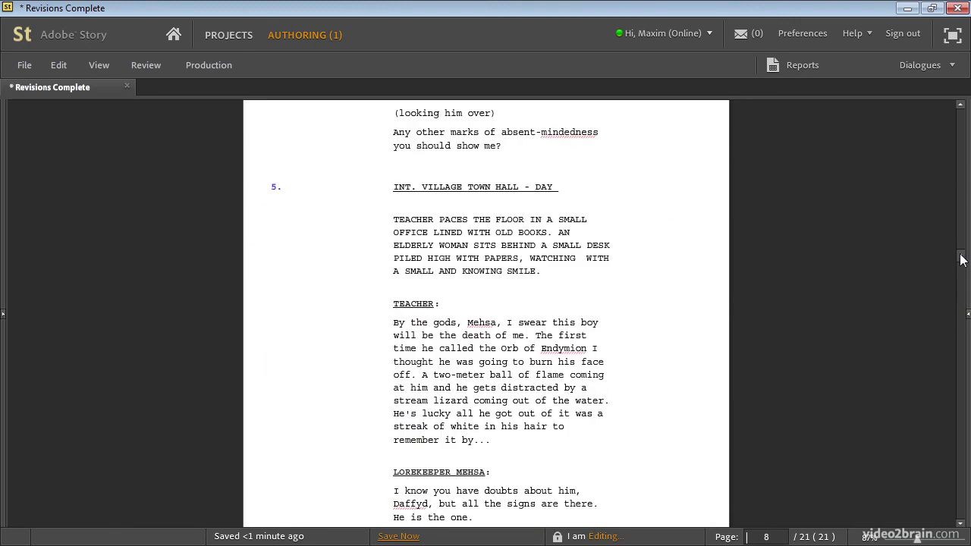